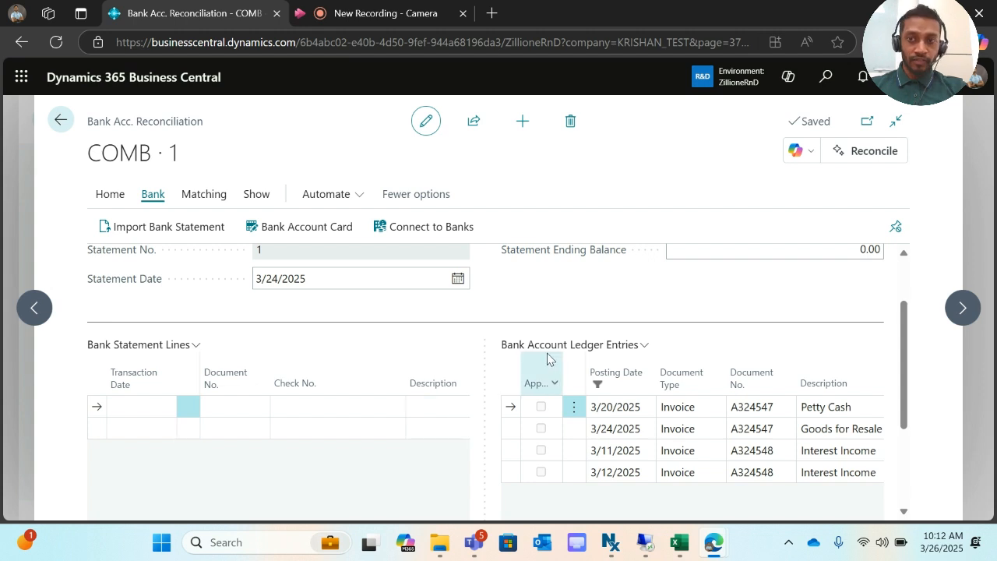
# - Review the empty COMB · 1 reconciliation dated 3/24/2025 beside its four unapplied ledger entries
pyautogui.moveTo(548, 358)
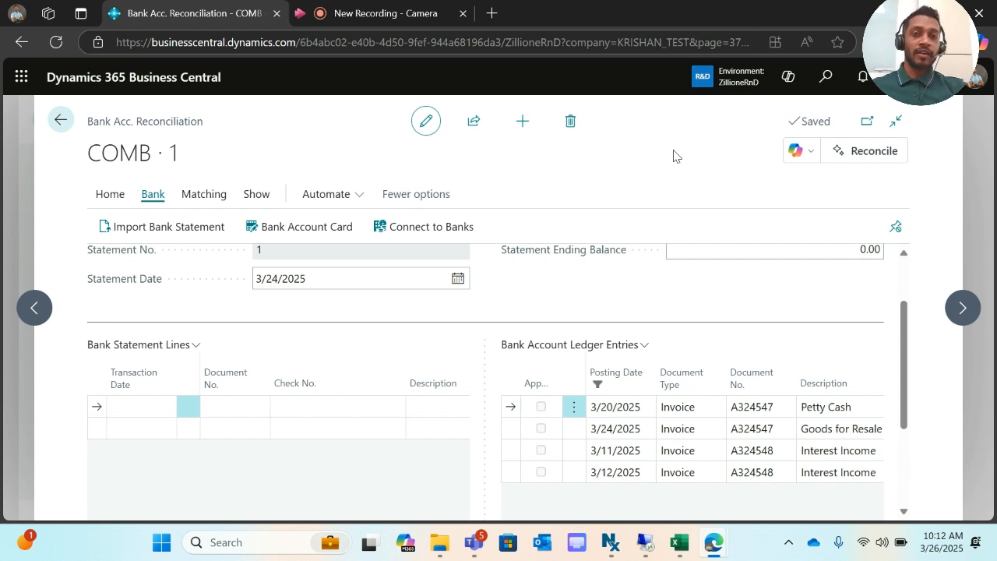
pyautogui.click(825, 78)
# - Search 'bank imp' to open Bank Export/Import Setup and confirm BANKIMP1's direction is Import
pyautogui.write('bank imp')
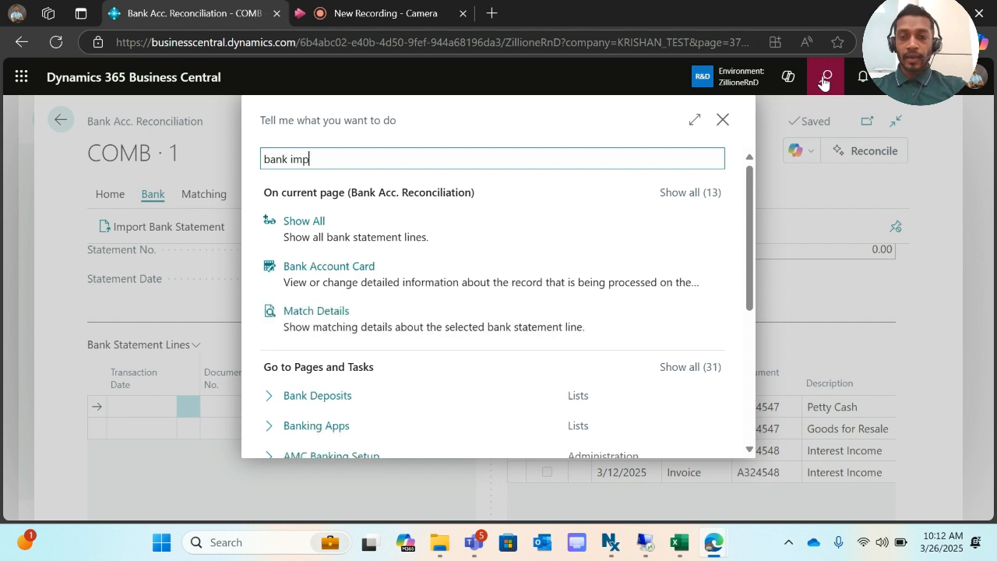
pyautogui.click(386, 364)
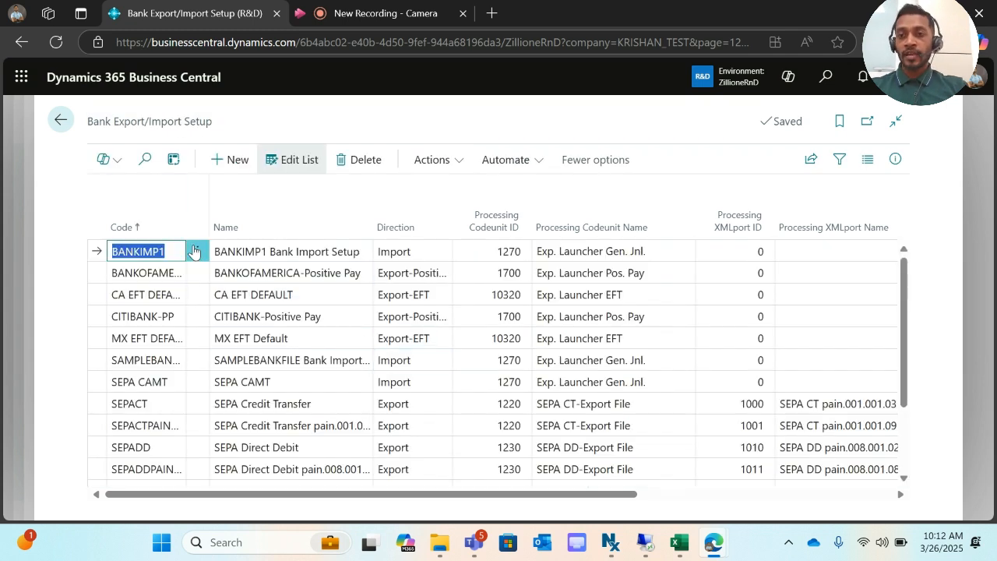
pyautogui.click(143, 255)
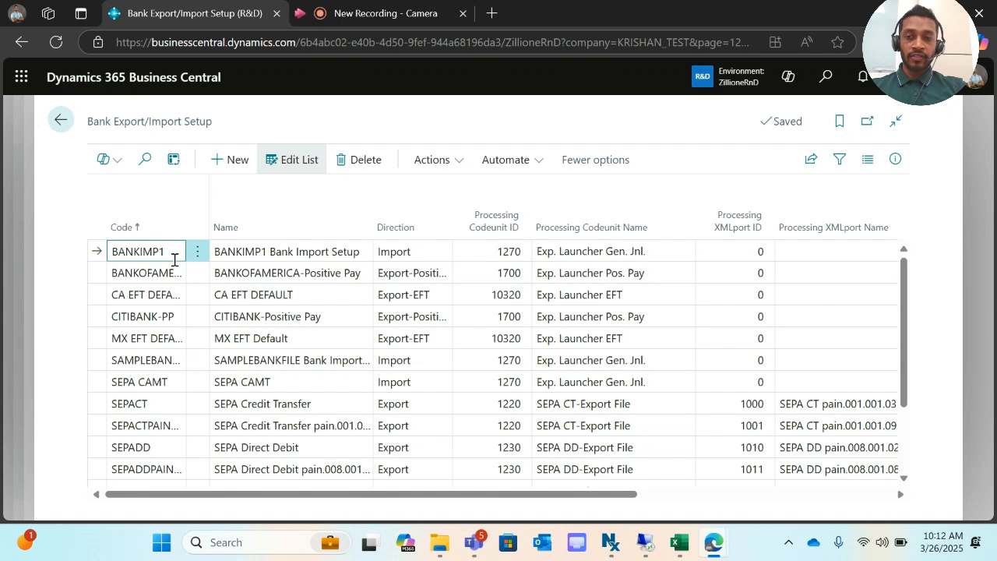
pyautogui.click(262, 250)
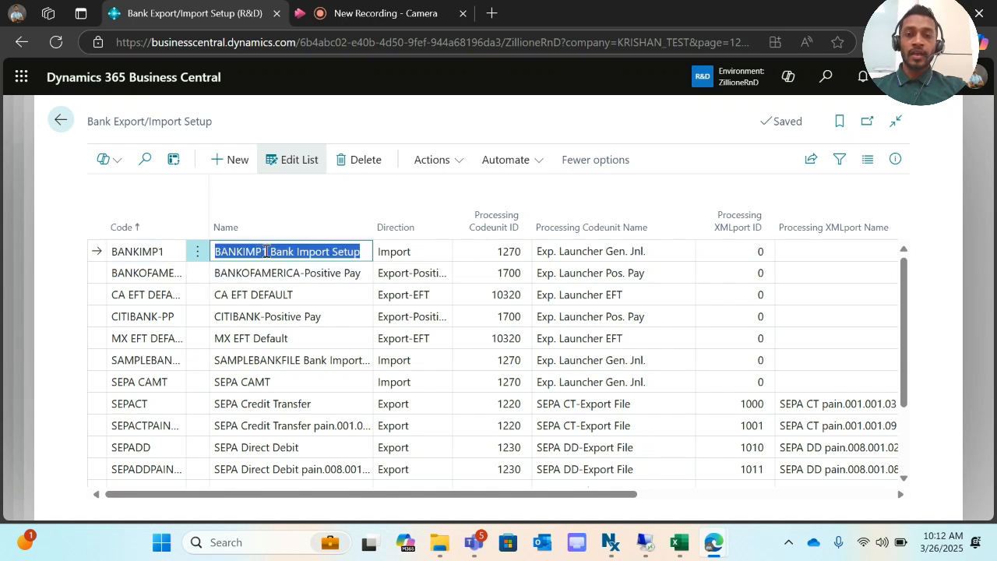
pyautogui.click(417, 256)
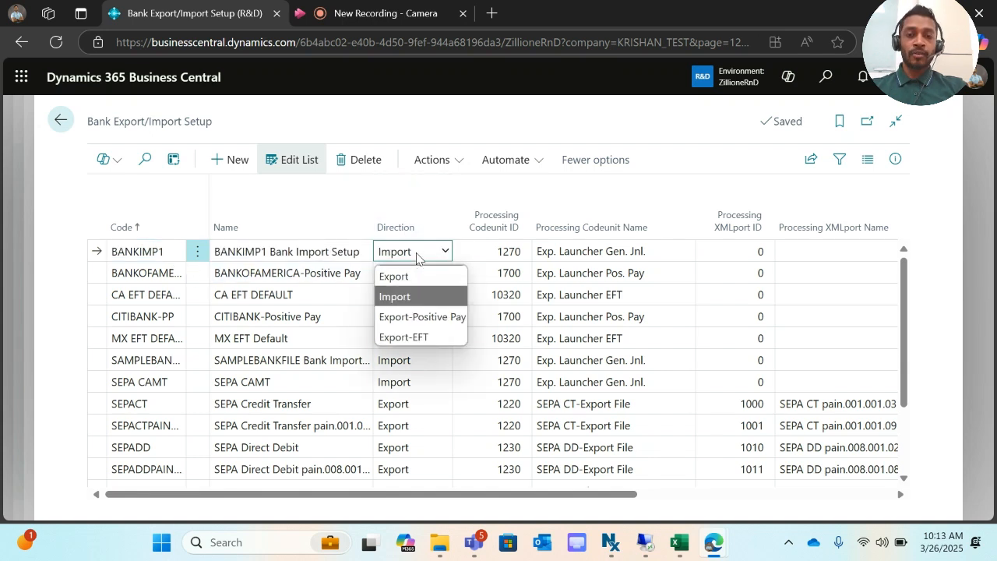
pyautogui.click(400, 296)
# - Confirm BANKIMP1's processing codeunit stays 1270
pyautogui.moveTo(489, 232)
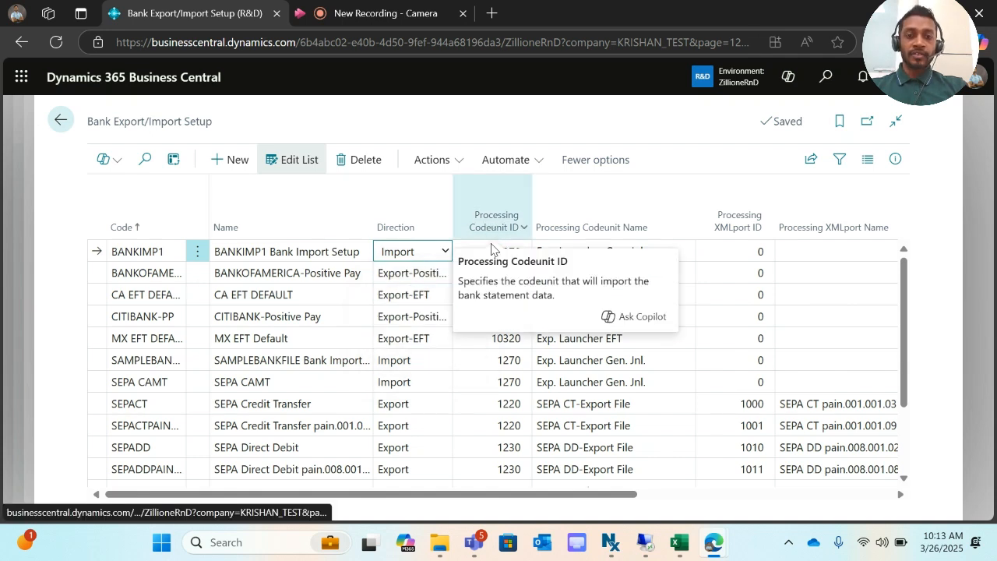
pyautogui.click(715, 120)
pyautogui.click(507, 257)
pyautogui.click(507, 257)
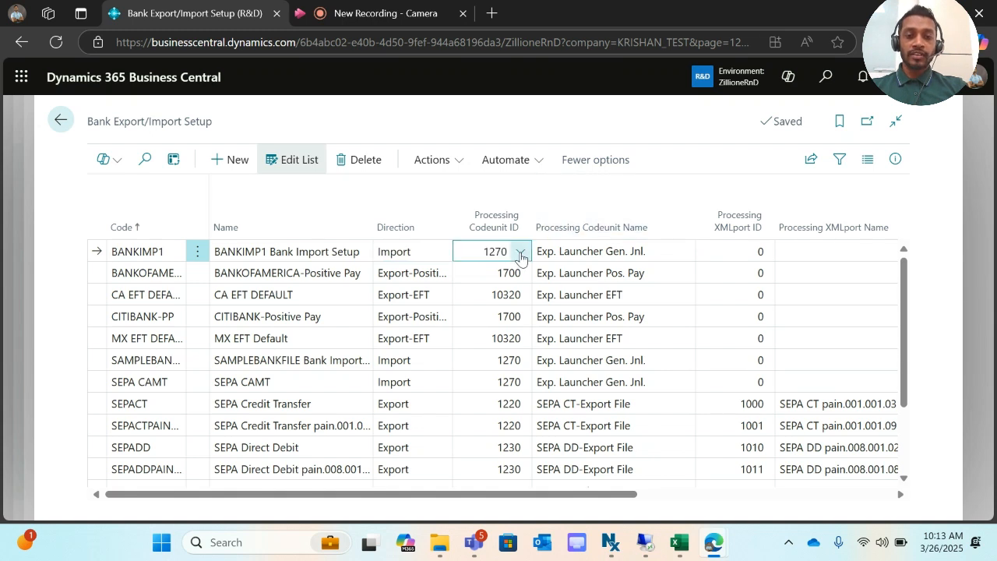
pyautogui.click(521, 254)
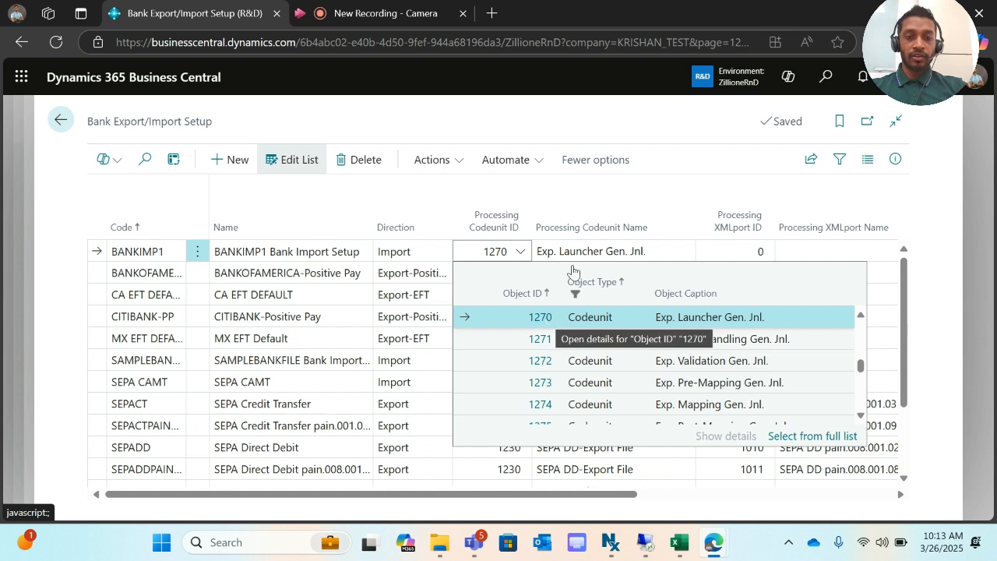
pyautogui.click(684, 254)
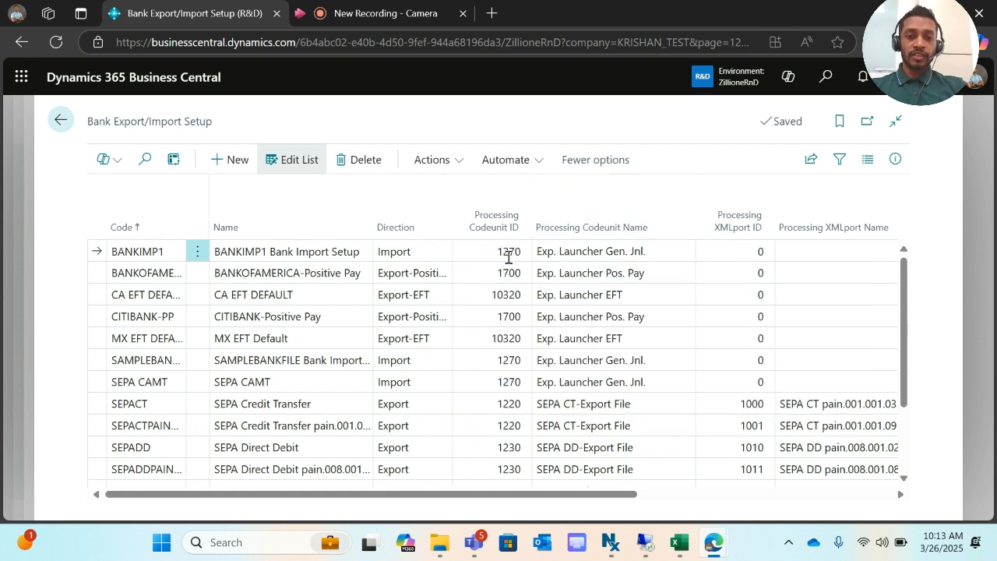
# - Open full details of BANKIMP1's data exchange definition BNKRCDEMO (Bank Rec Demo)
pyautogui.hscroll(3, 579, 257)
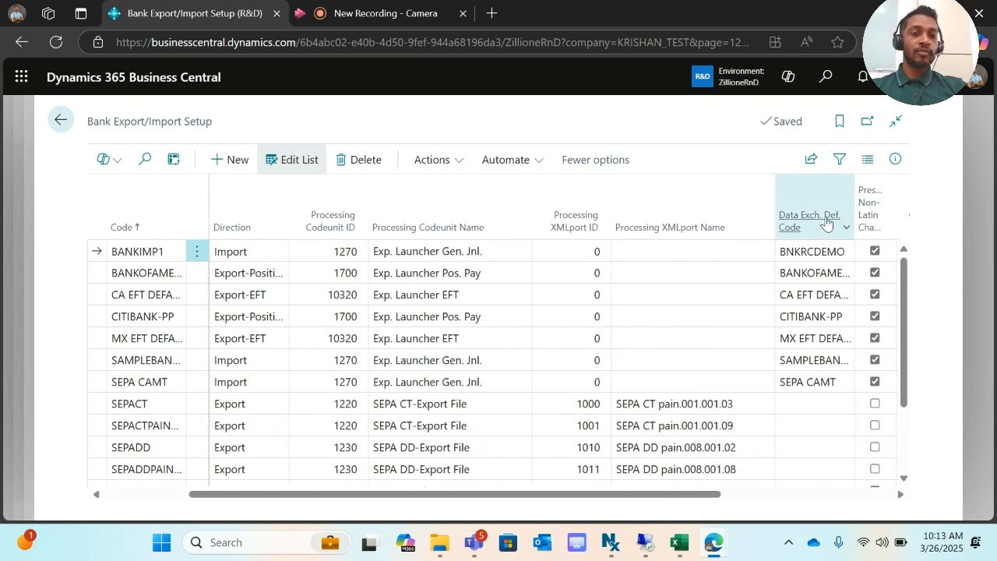
pyautogui.moveTo(804, 222)
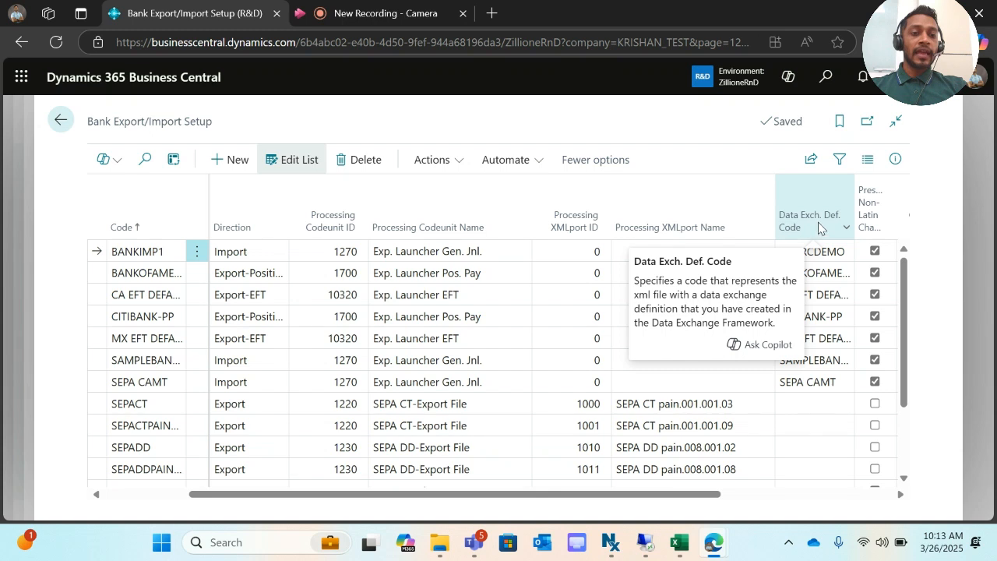
pyautogui.click(799, 249)
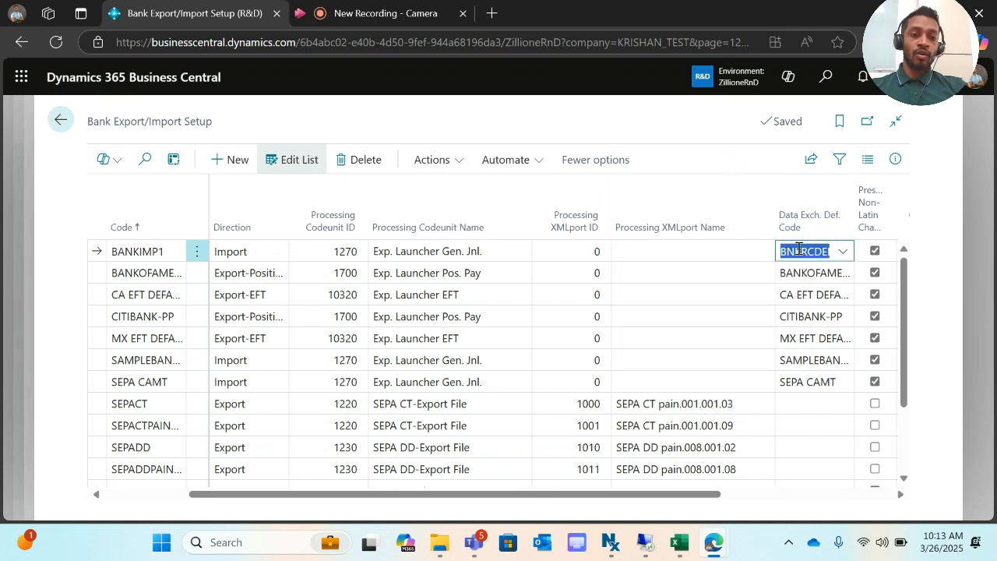
pyautogui.click(841, 256)
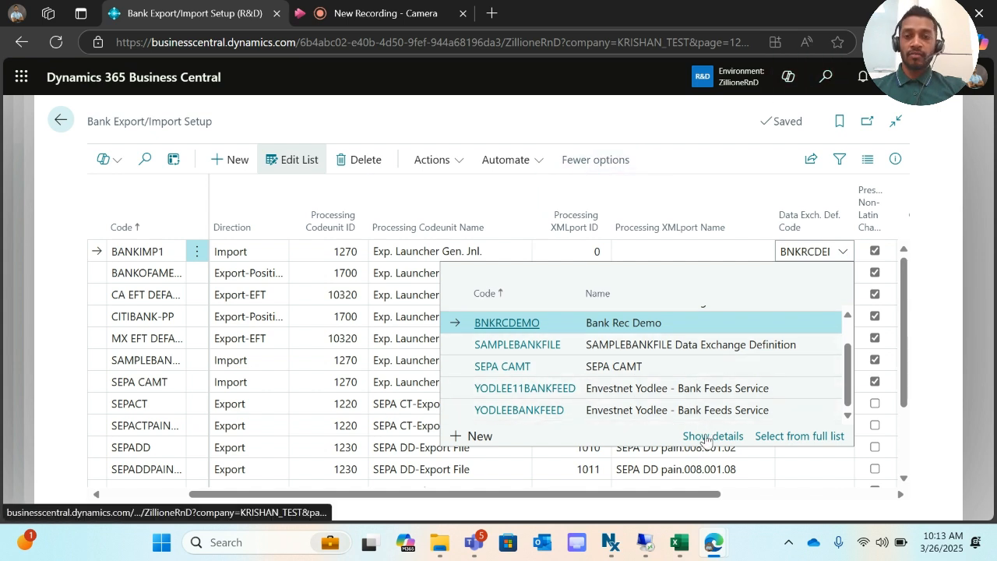
pyautogui.click(705, 436)
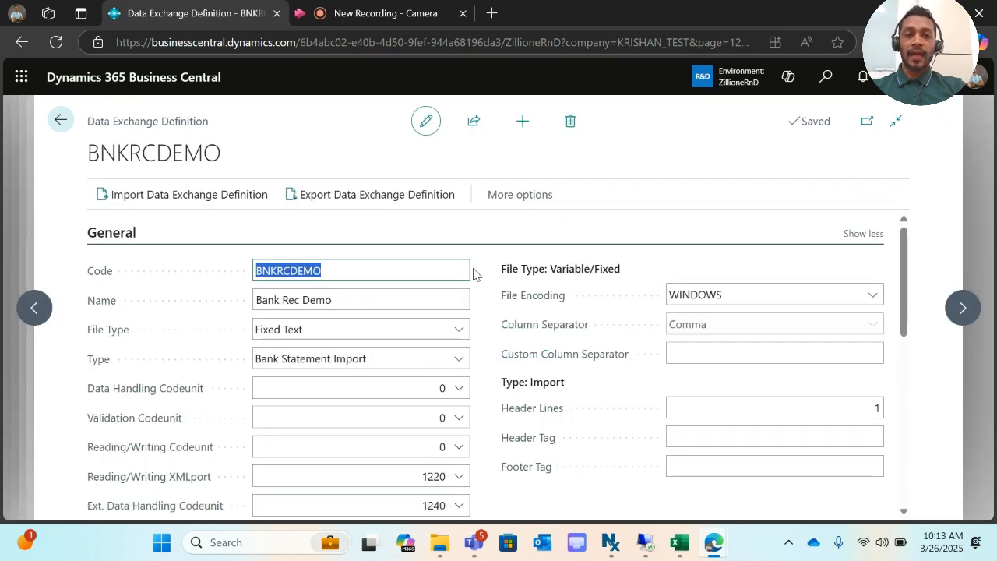
# - Verify BNKRCDEMO's name, Fixed Text file type and Bank Statement Import type
pyautogui.click(324, 270)
pyautogui.click(334, 296)
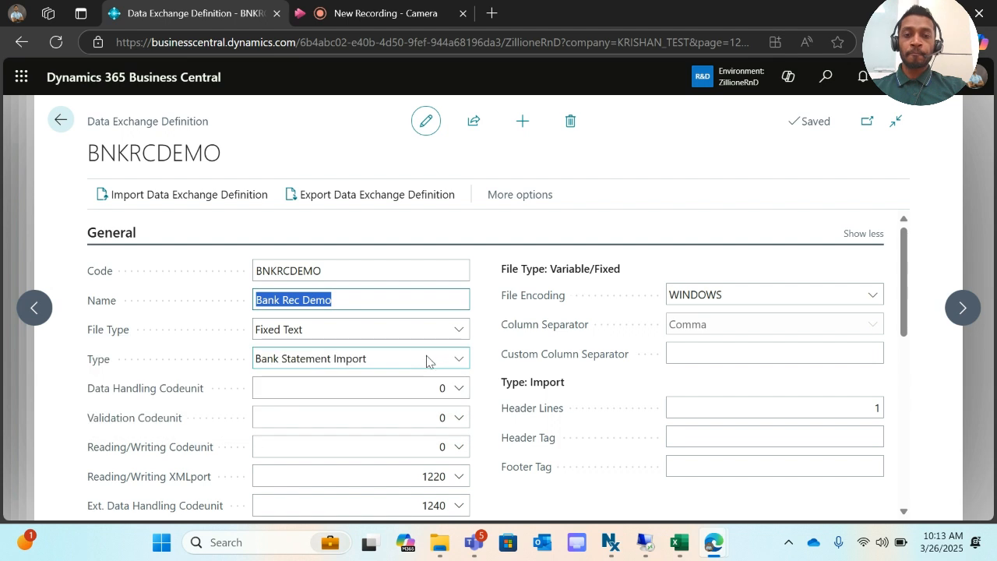
pyautogui.click(457, 331)
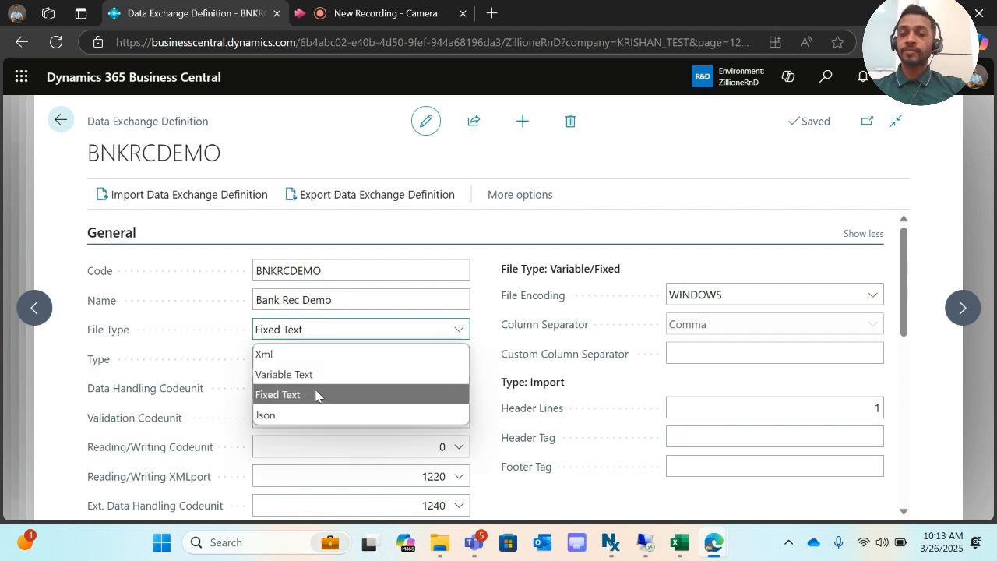
pyautogui.click(642, 172)
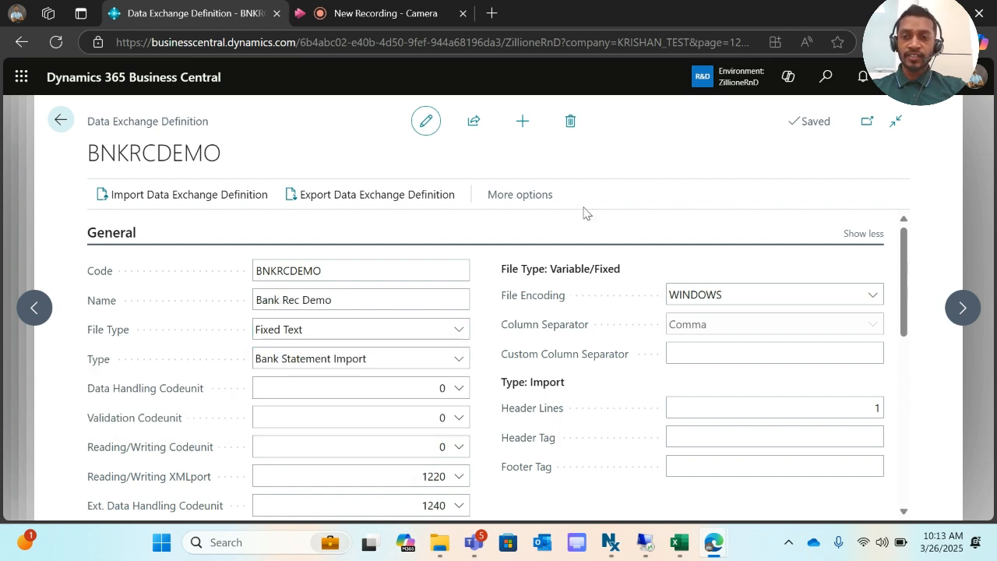
pyautogui.click(459, 359)
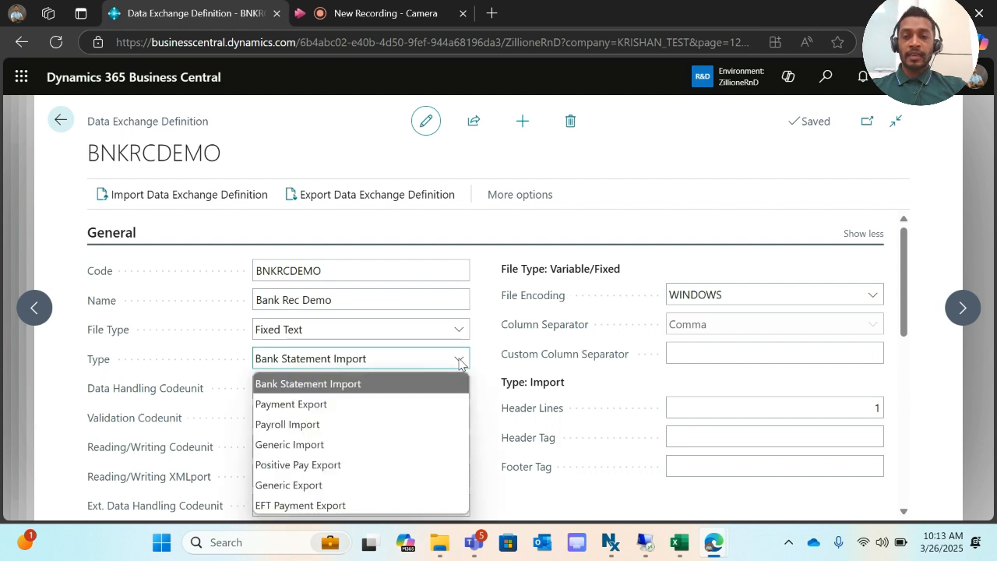
pyautogui.click(459, 359)
# - Confirm XMLport 1220, data handling codeunit 1240 and one header line, then view the BANK REC workbook
pyautogui.scroll(-1, 462, 351)
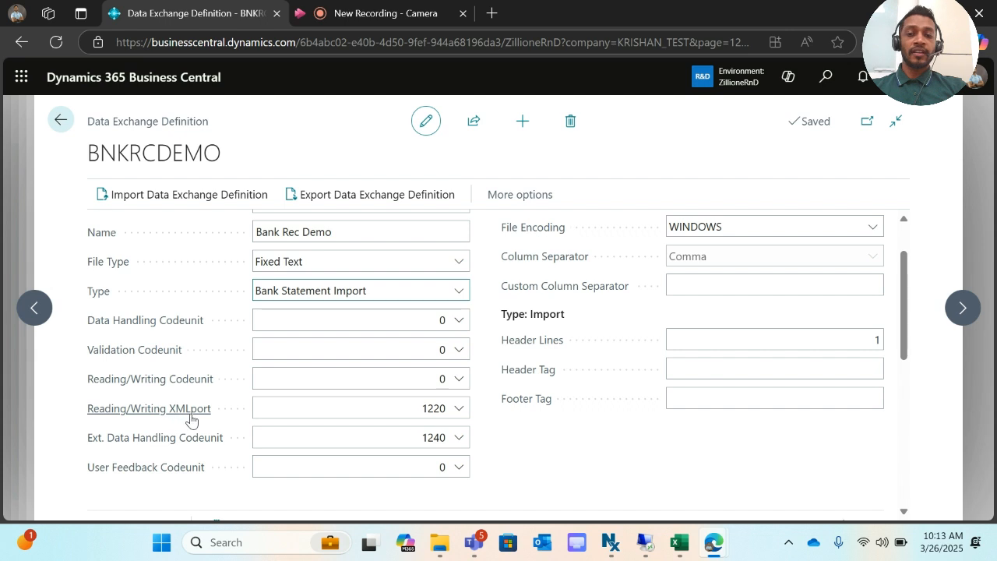
pyautogui.moveTo(201, 415)
pyautogui.click(458, 413)
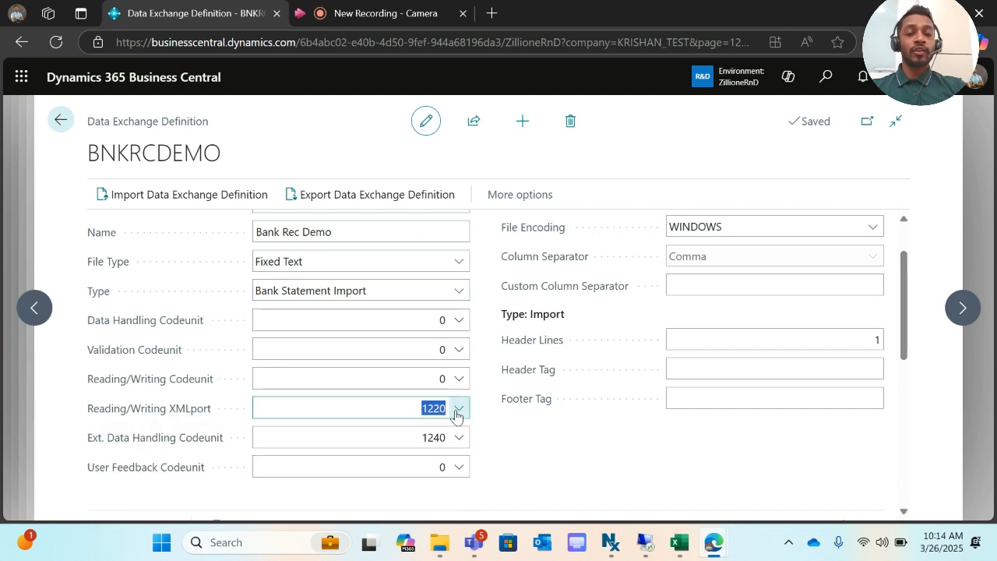
pyautogui.click(507, 456)
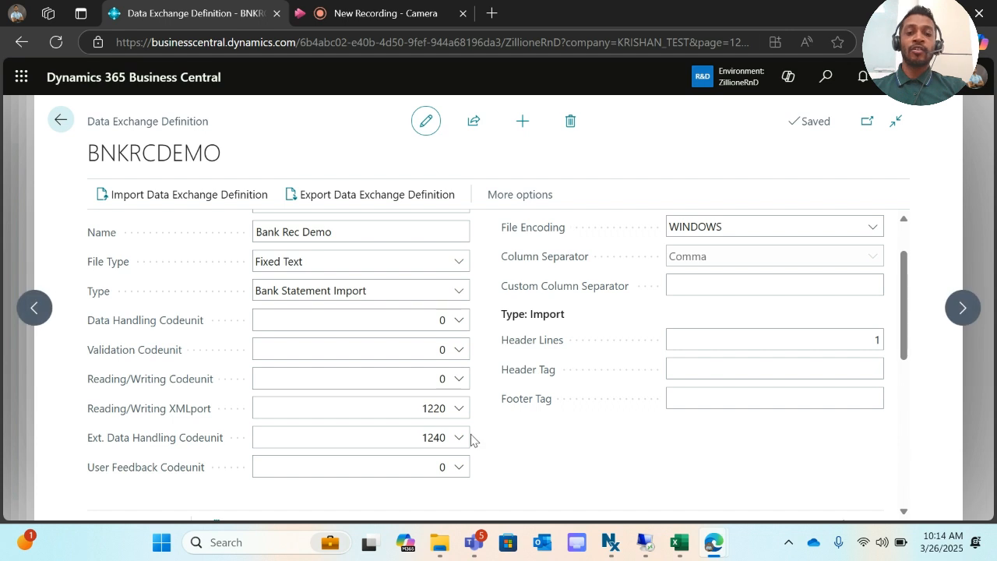
pyautogui.click(441, 437)
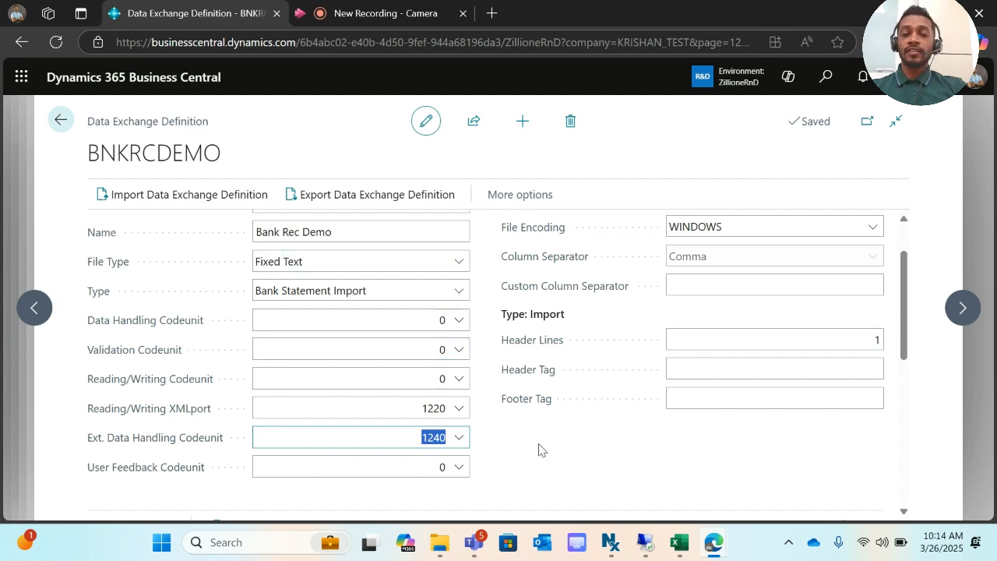
pyautogui.scroll(1, 538, 447)
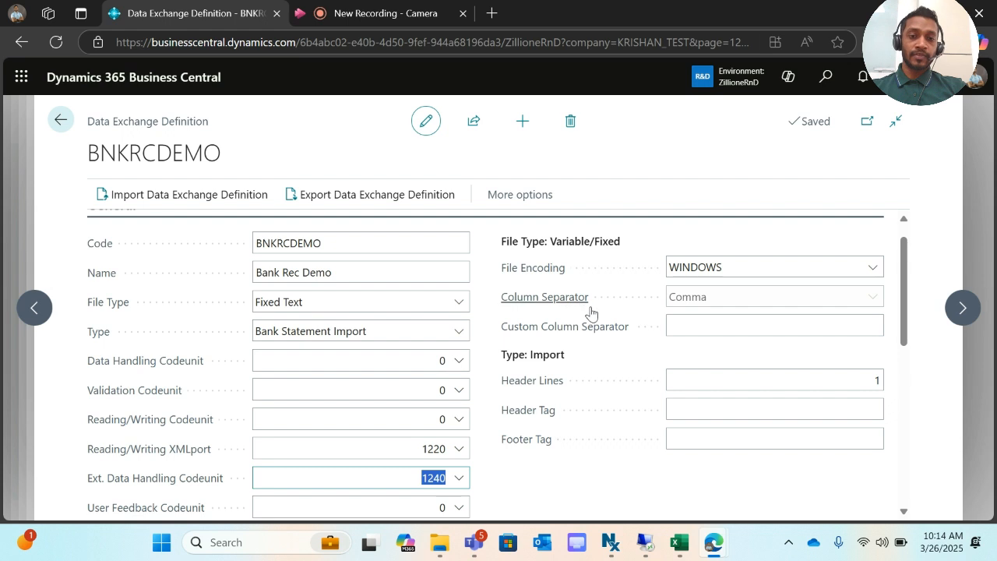
pyautogui.moveTo(580, 308)
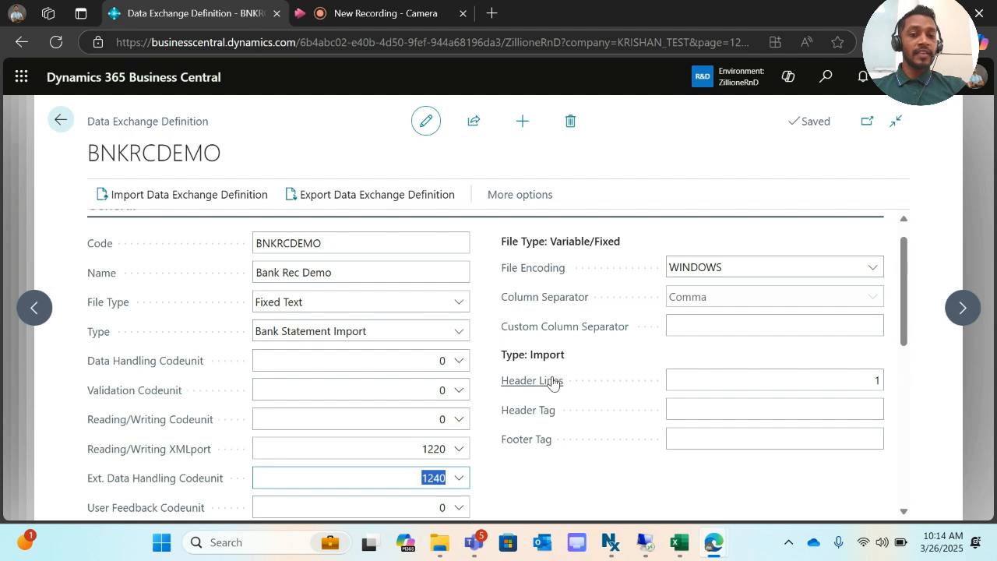
pyautogui.click(797, 383)
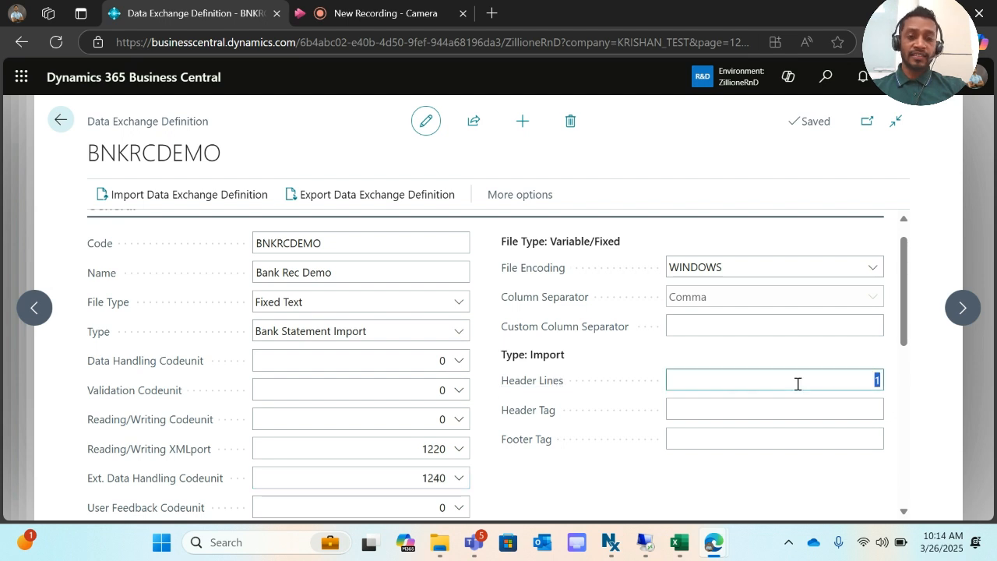
pyautogui.click(681, 543)
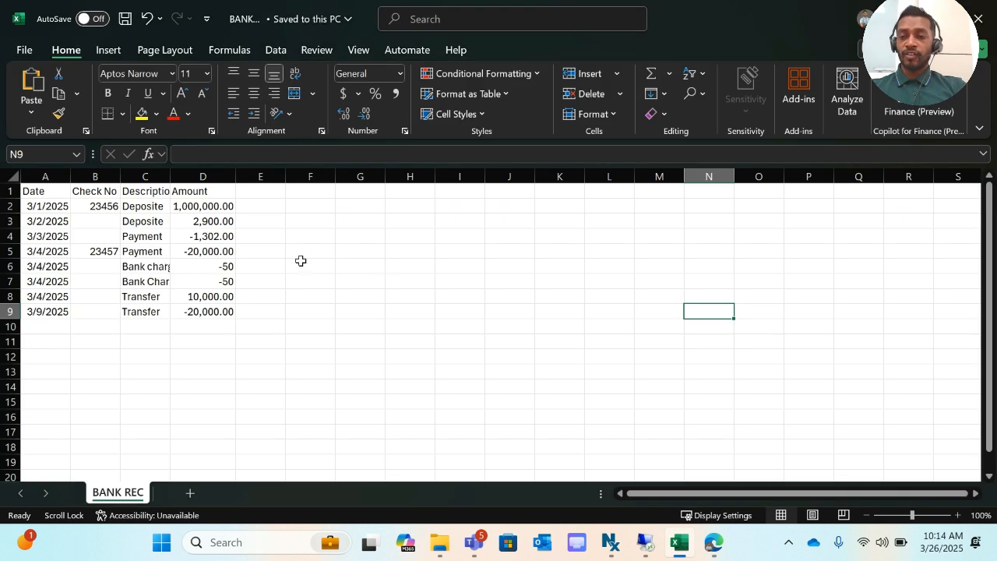
pyautogui.click(301, 261)
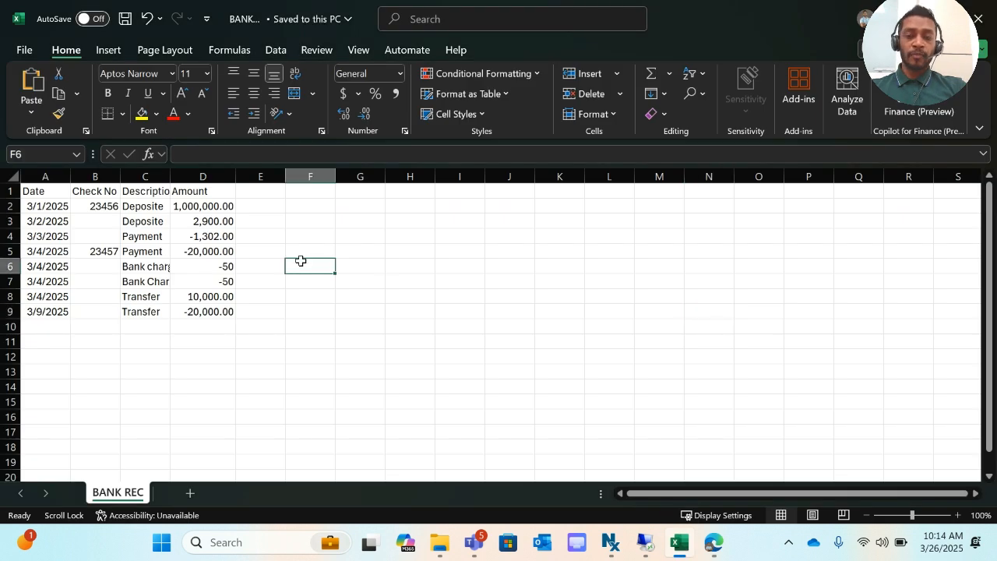
# - AutoFit BANK REC columns A to C so Description is readable, then return to Business Central
pyautogui.doubleClick(68, 180)
pyautogui.doubleClick(113, 180)
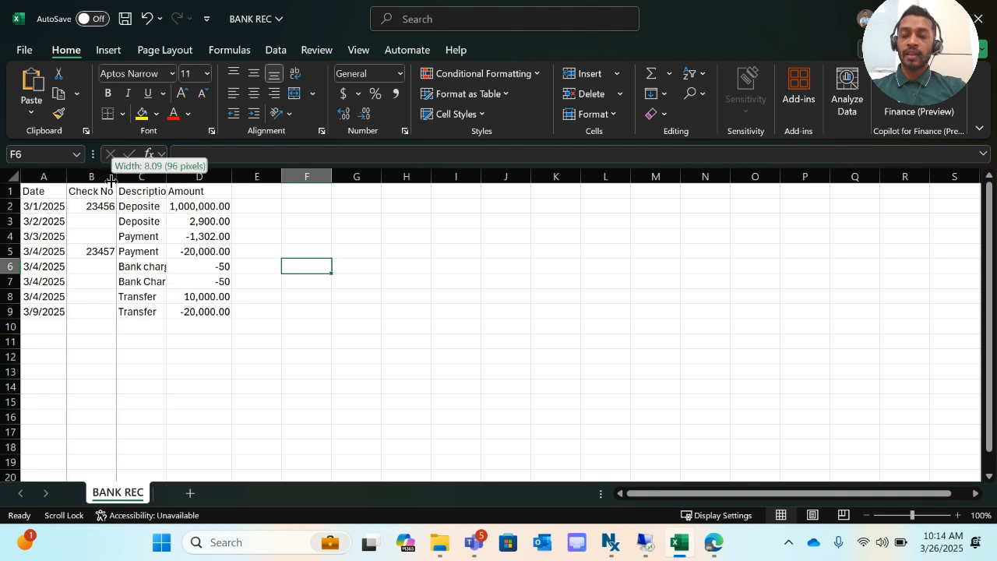
pyautogui.click(166, 185)
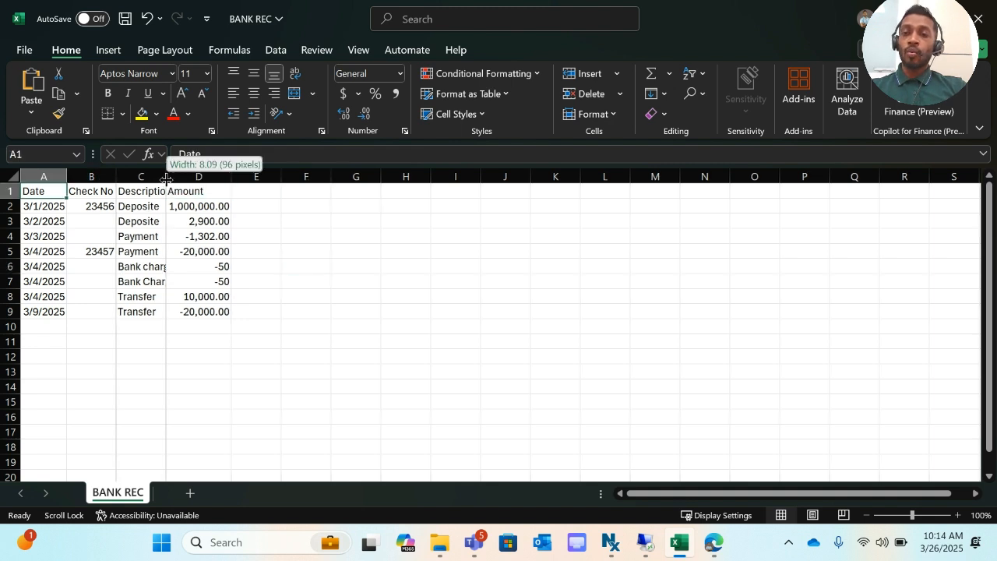
pyautogui.doubleClick(165, 178)
pyautogui.hotkey('ctrl', 'Home')
pyautogui.click(10, 190)
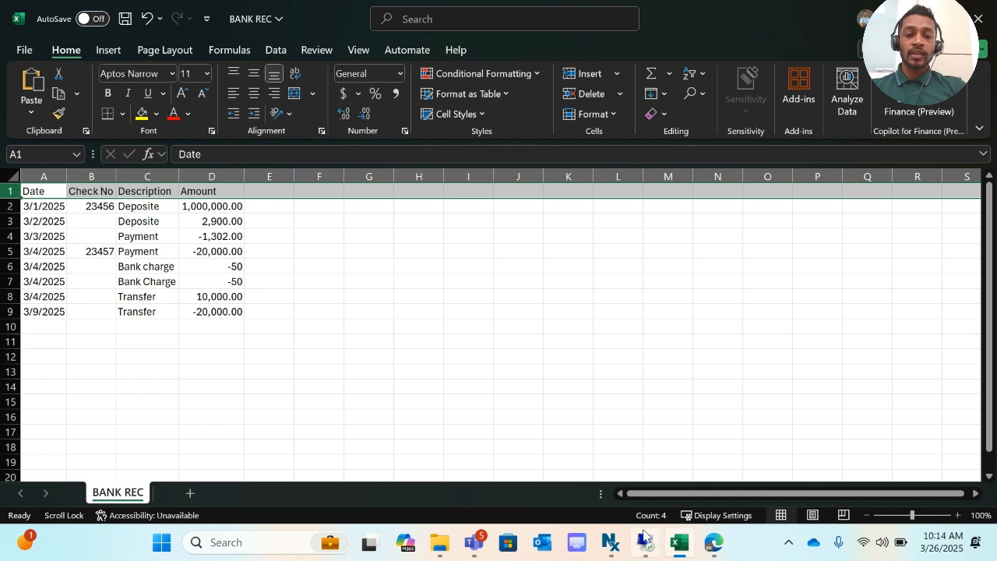
pyautogui.moveTo(644, 540)
pyautogui.moveTo(707, 544)
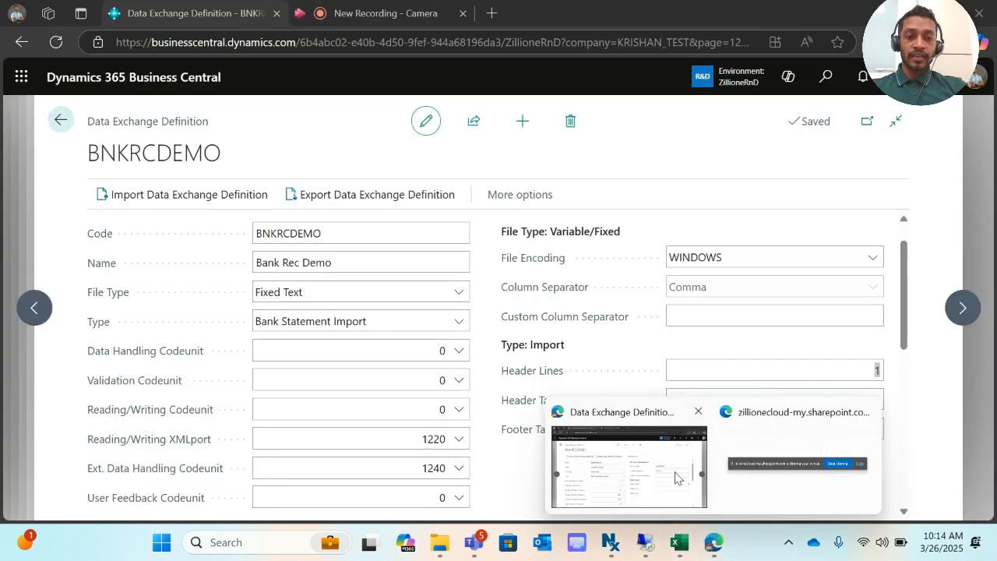
pyautogui.click(676, 477)
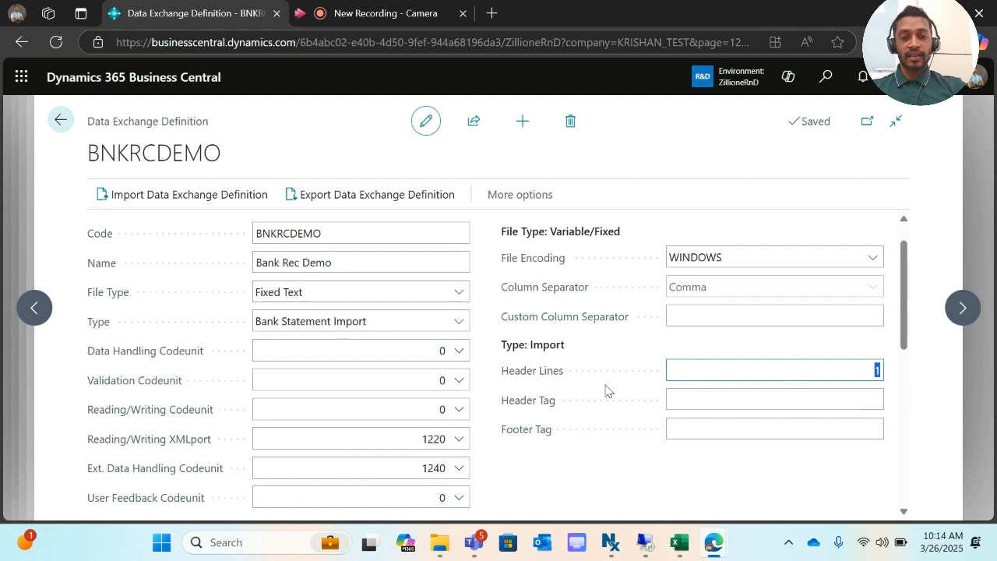
pyautogui.scroll(-1, 776, 365)
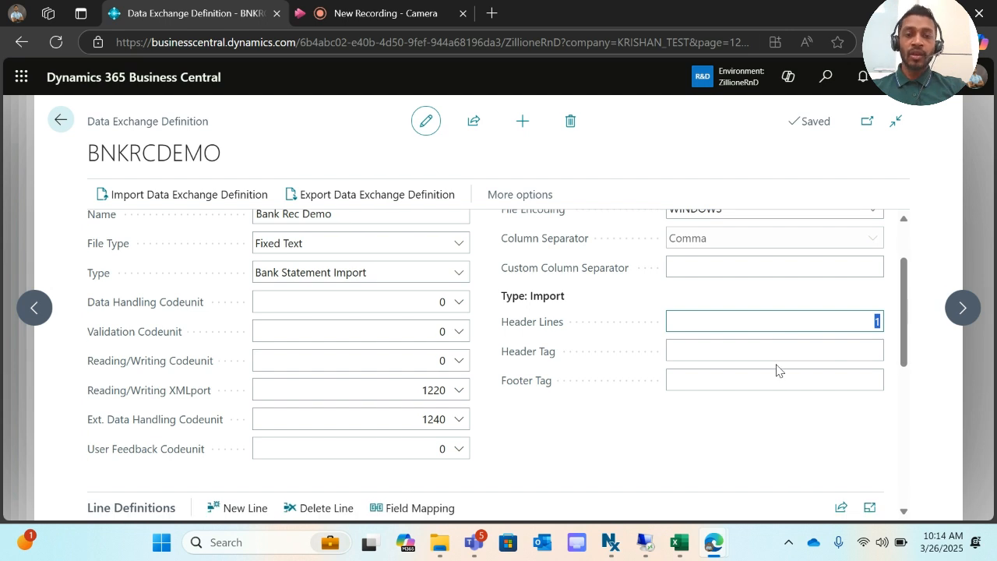
pyautogui.scroll(-4, 776, 371)
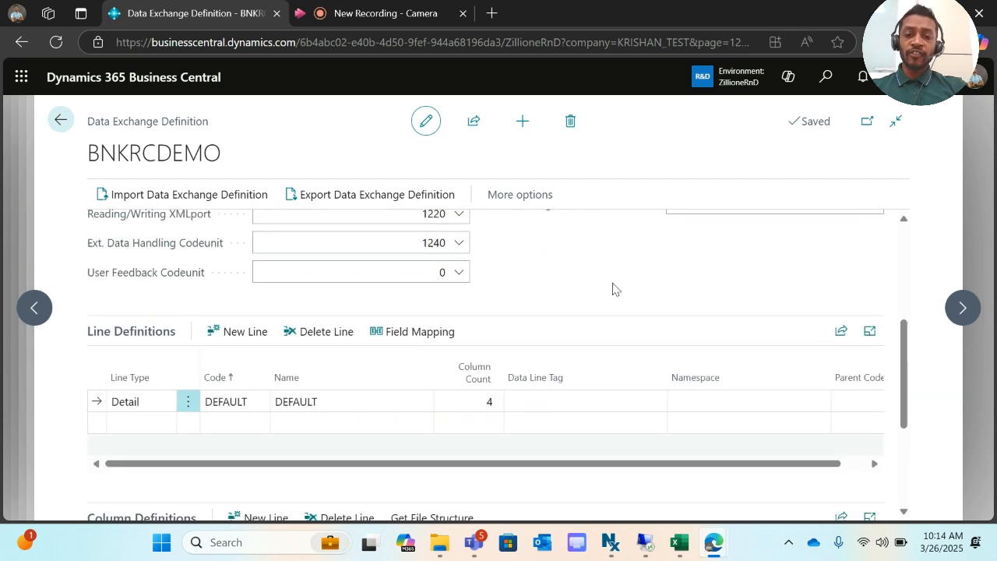
pyautogui.scroll(-2, 615, 289)
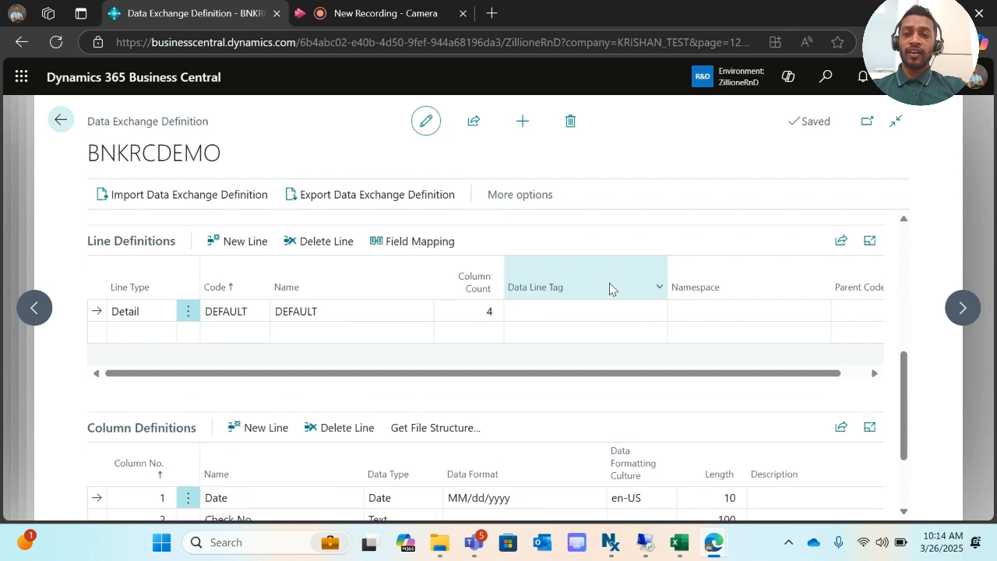
pyautogui.scroll(-1, 236, 457)
pyautogui.scroll(2, 237, 458)
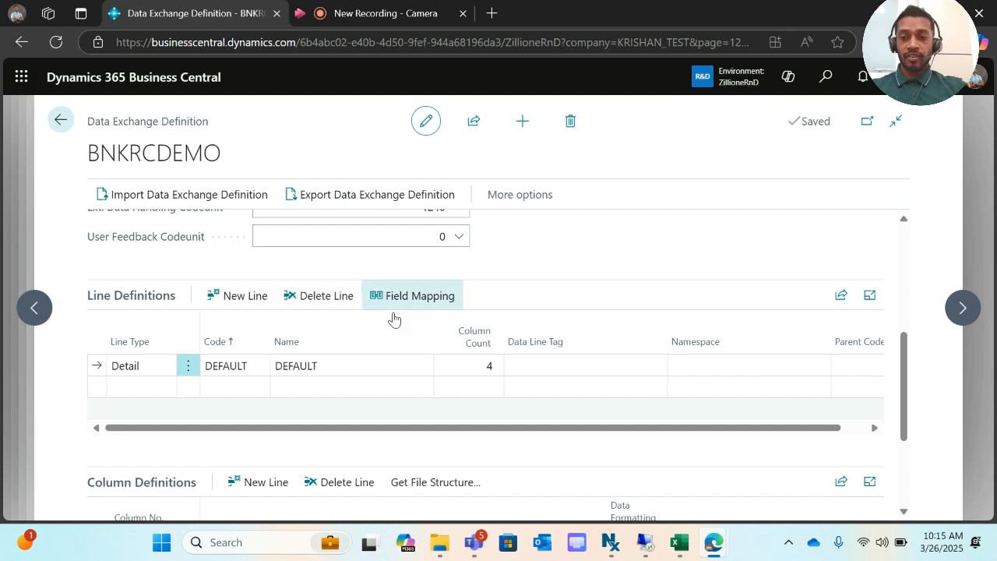
pyautogui.click(397, 365)
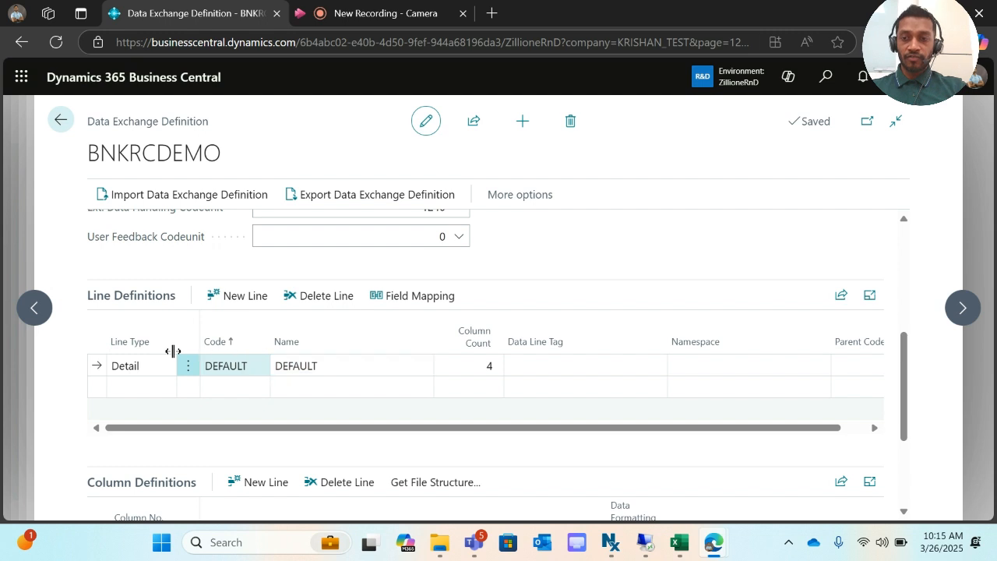
pyautogui.click(143, 366)
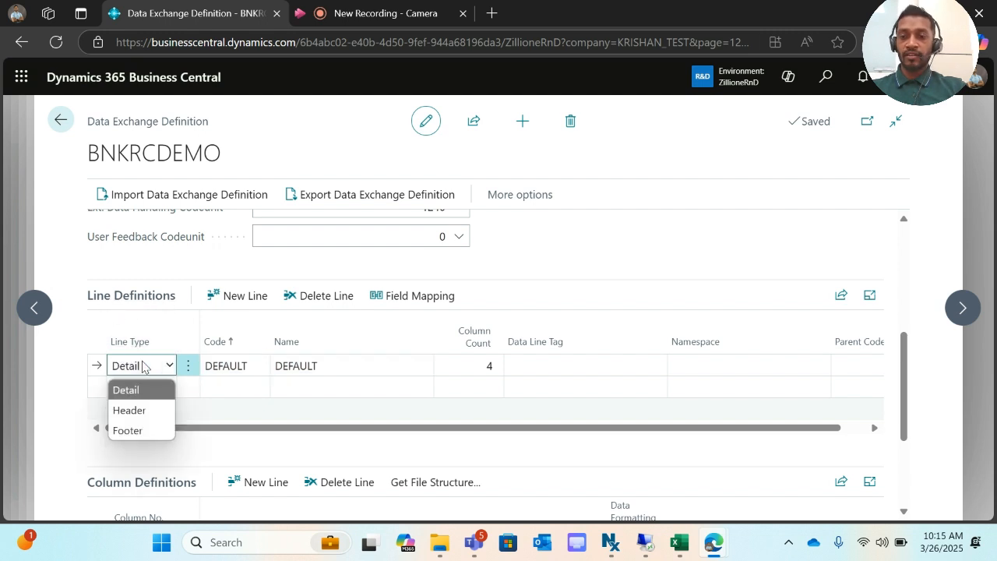
pyautogui.click(234, 365)
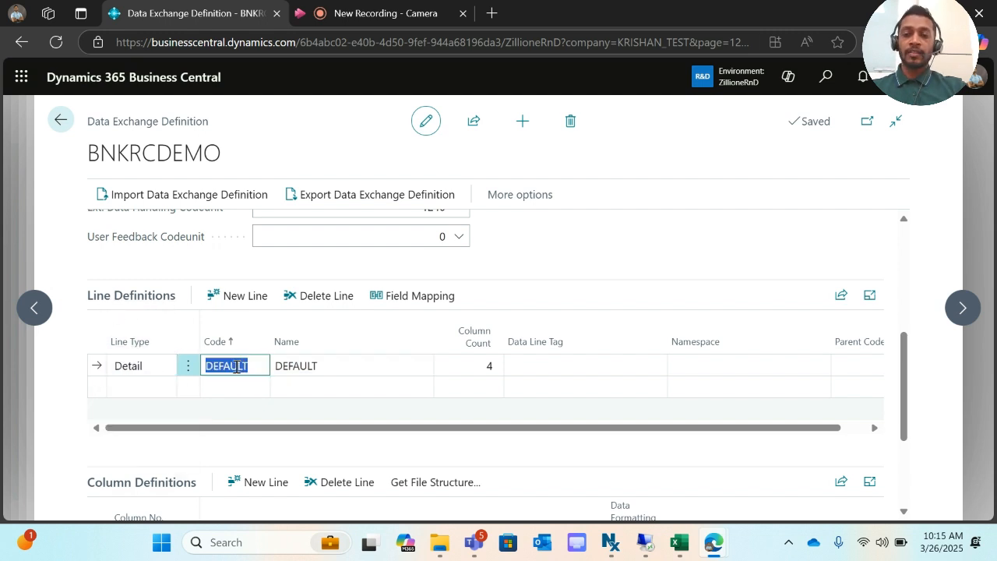
pyautogui.click(307, 370)
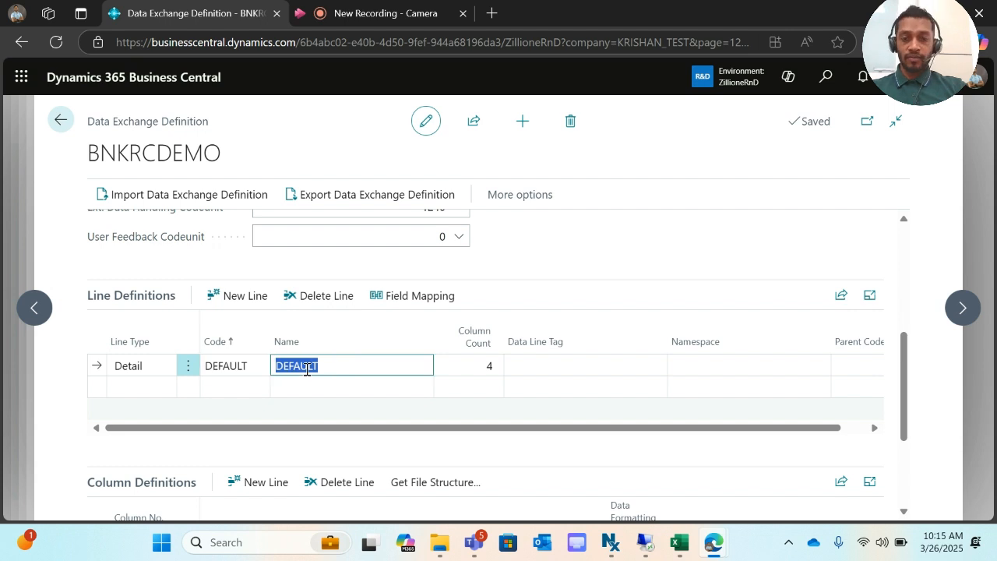
pyautogui.click(476, 366)
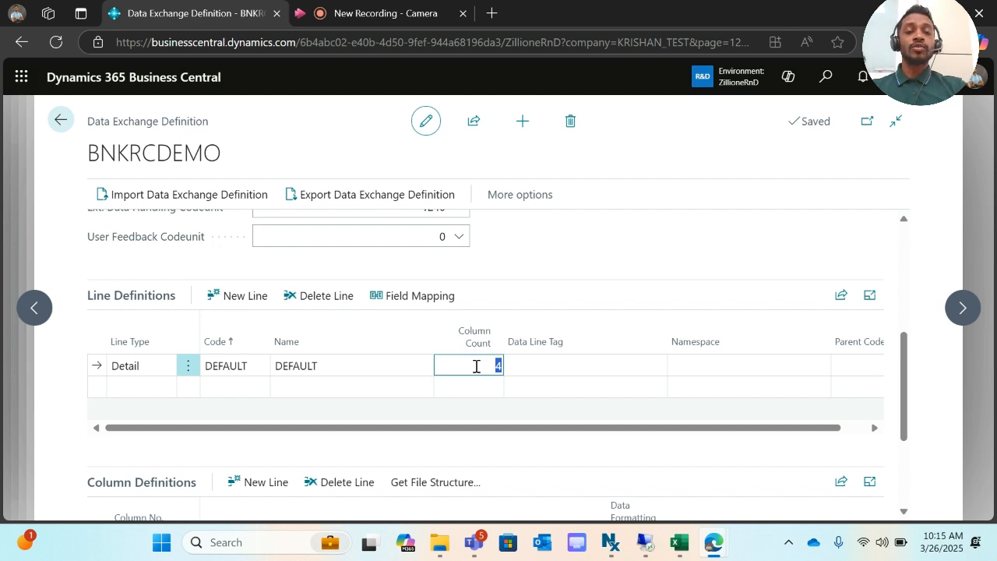
pyautogui.scroll(-1, 477, 369)
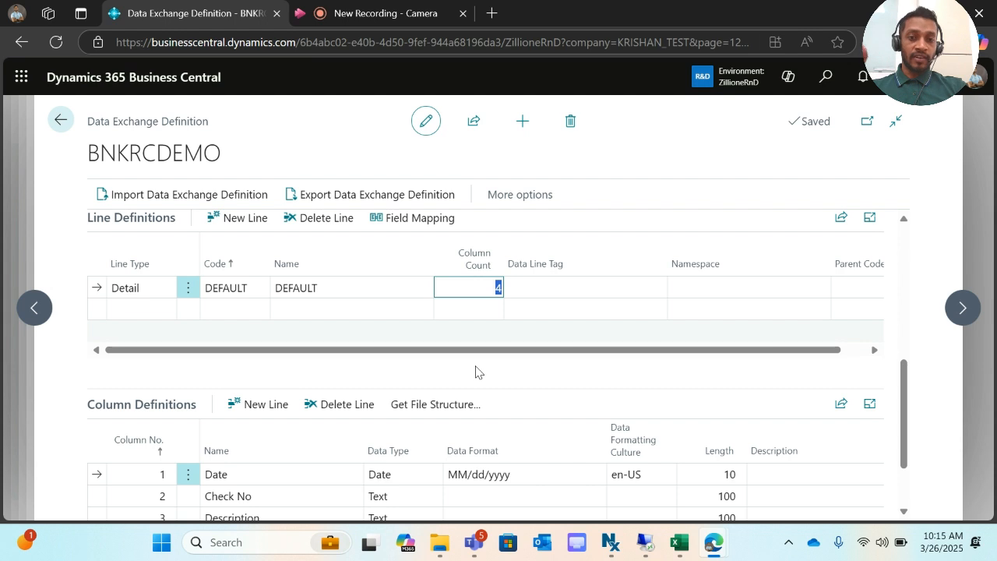
# - Review the four column names and the Date column's MM/dd/yyyy format, en-US culture and length 10
pyautogui.scroll(1, 476, 371)
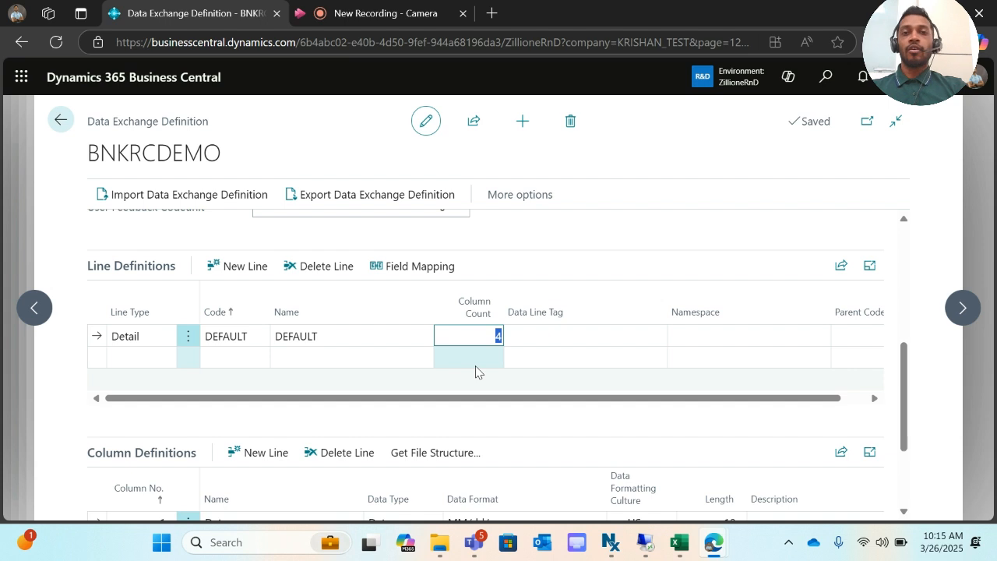
pyautogui.scroll(-1, 476, 372)
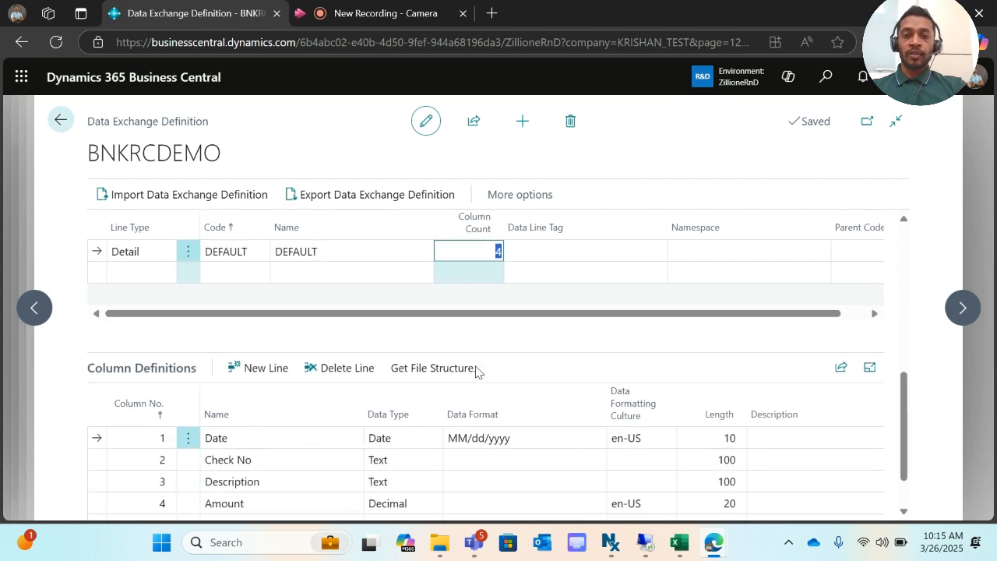
pyautogui.click(481, 251)
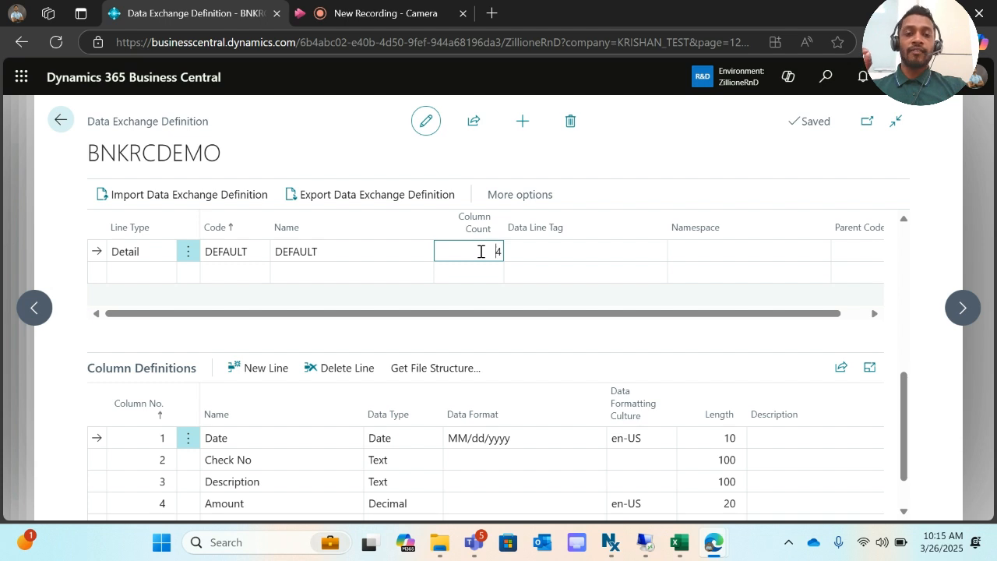
pyautogui.scroll(-1, 481, 251)
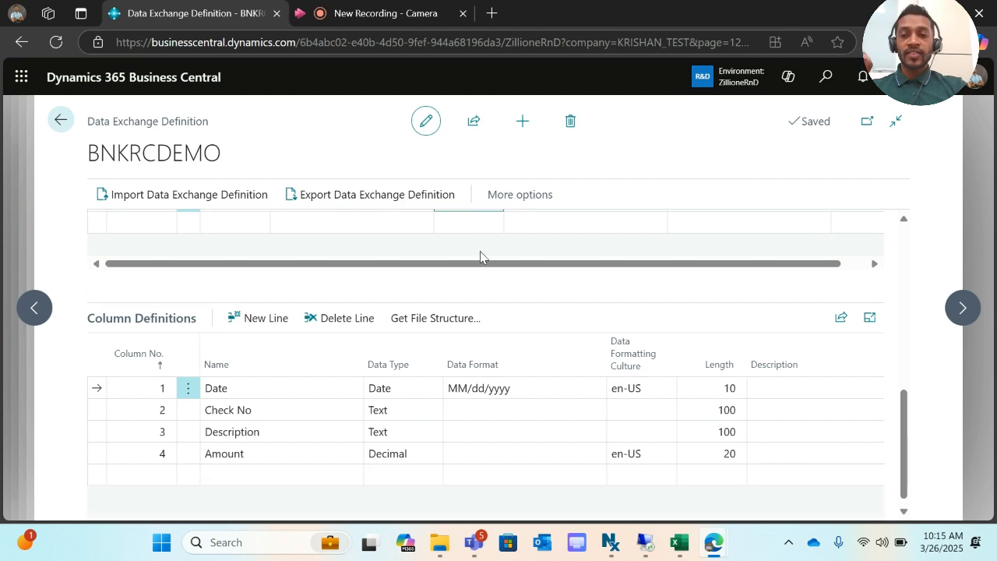
pyautogui.click(252, 411)
pyautogui.click(252, 411)
pyautogui.click(258, 433)
pyautogui.click(256, 450)
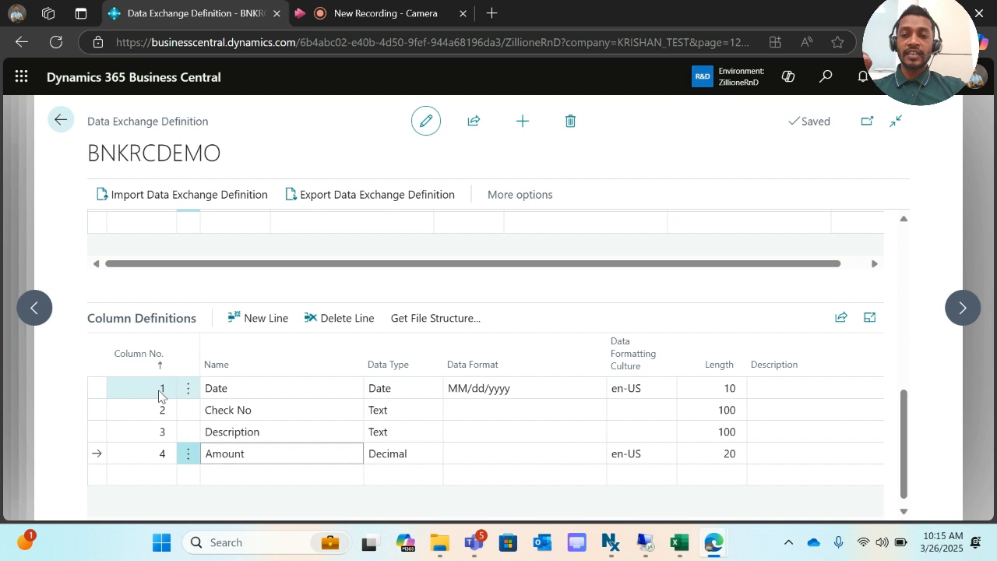
pyautogui.click(226, 392)
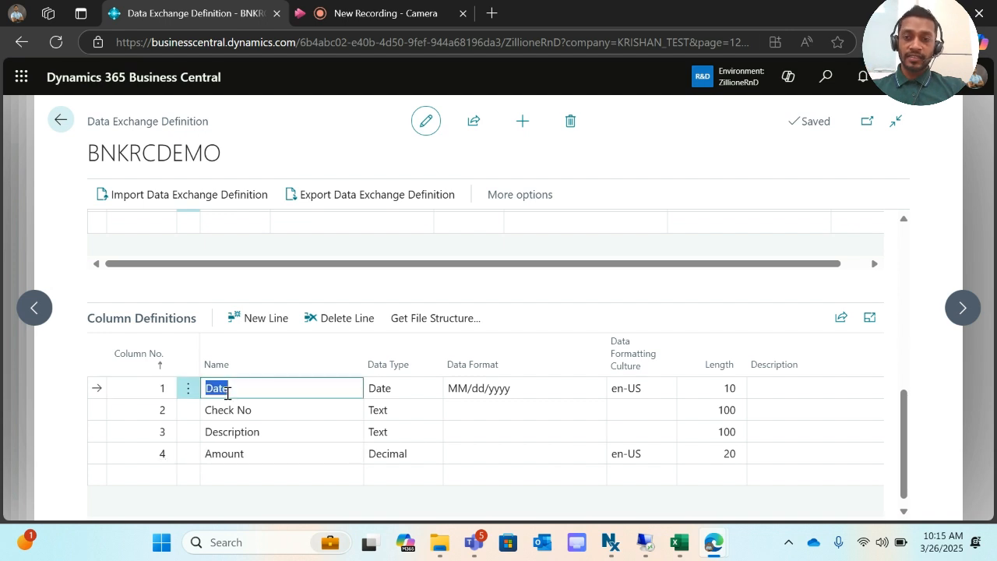
pyautogui.click(463, 391)
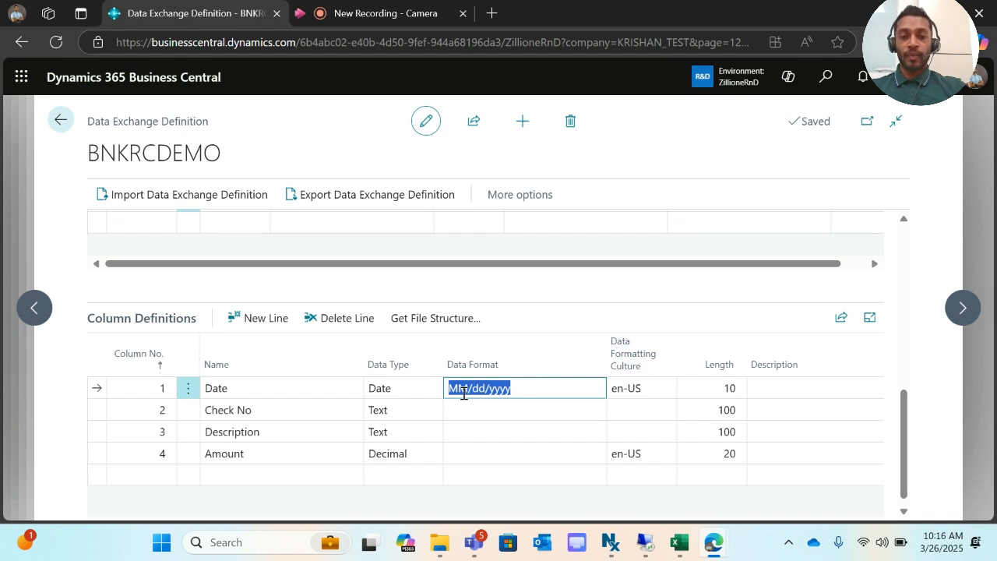
pyautogui.click(524, 386)
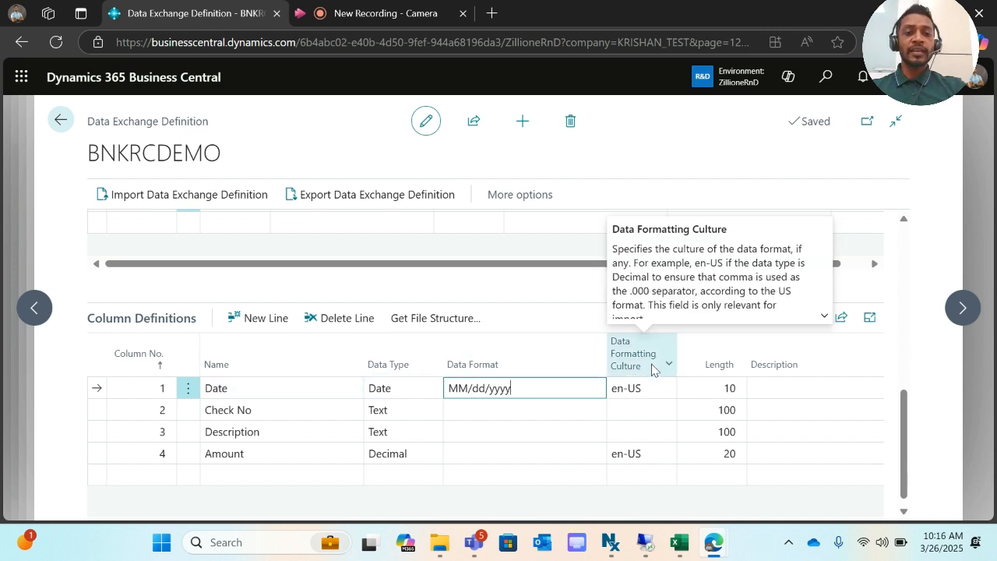
pyautogui.click(639, 387)
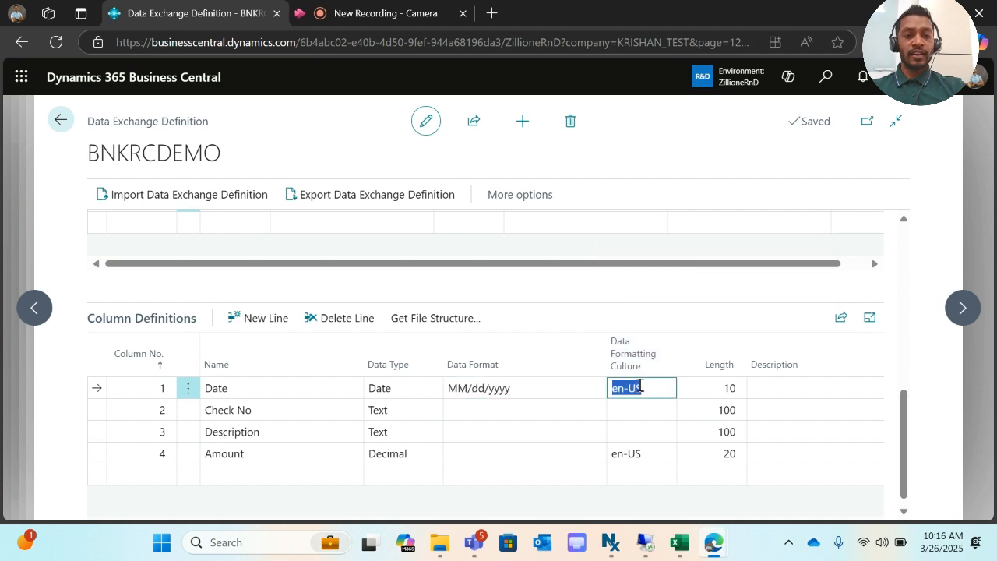
pyautogui.click(711, 387)
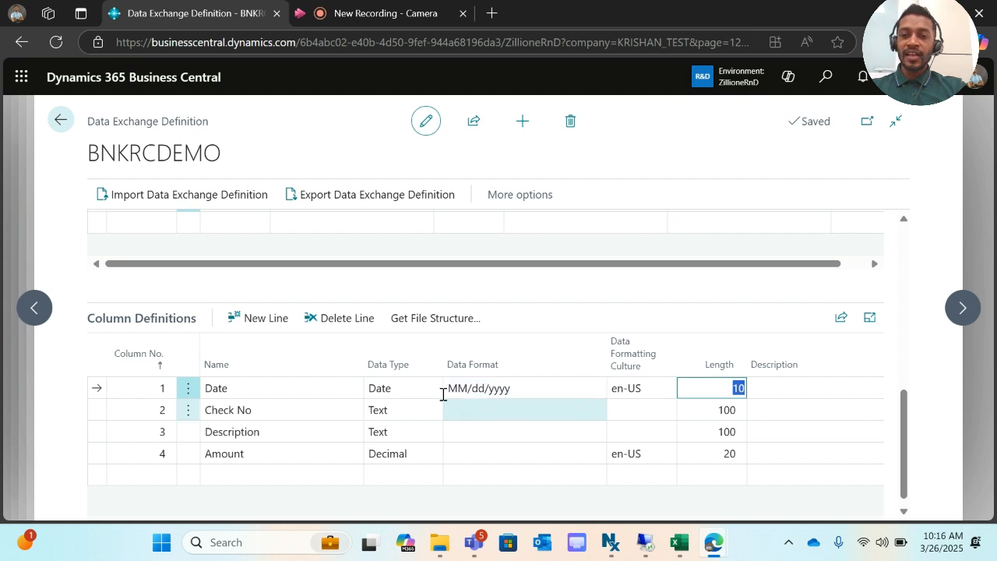
# - Keep Check No and Description as Text length 100 and set Amount to Decimal, en-US
pyautogui.click(278, 411)
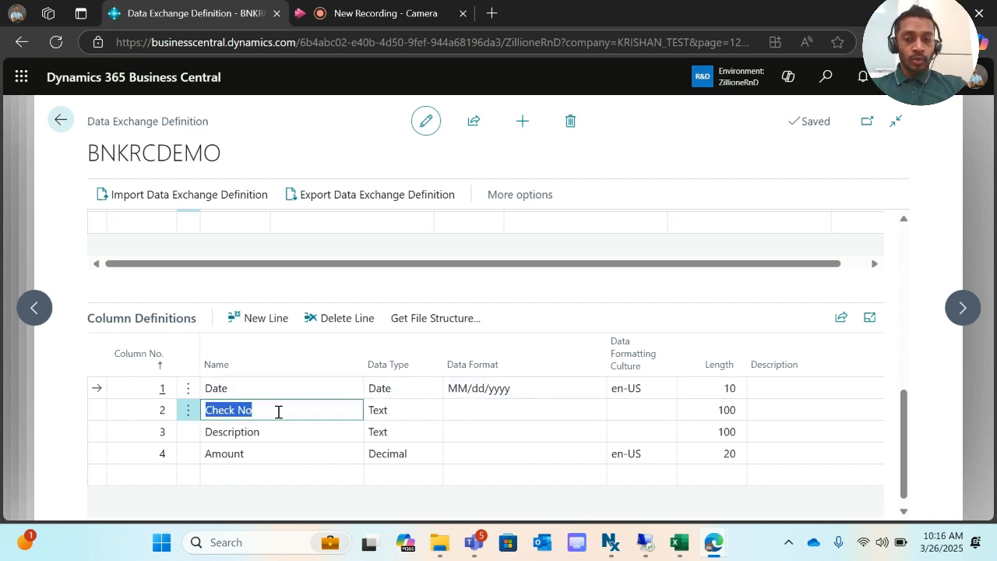
pyautogui.click(383, 418)
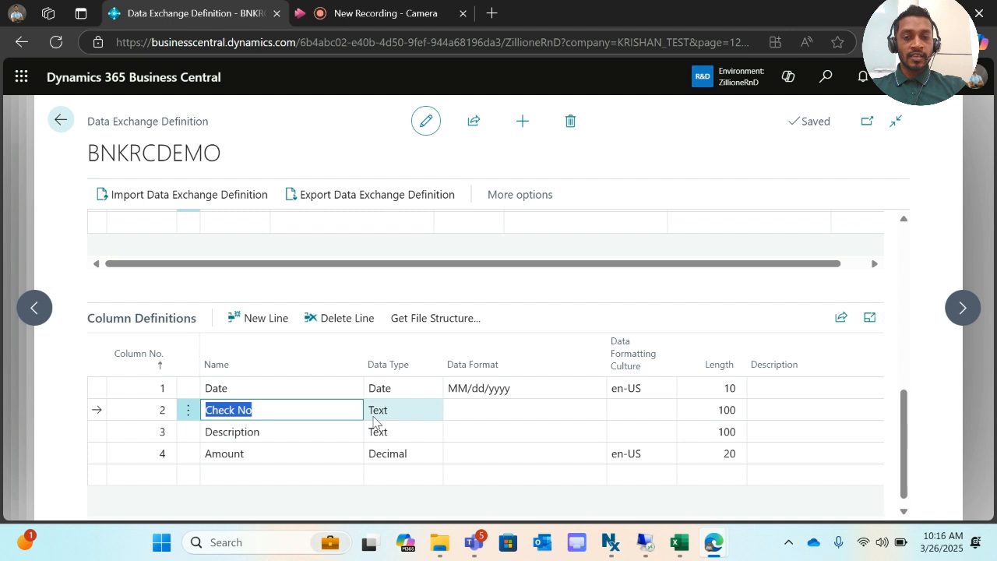
pyautogui.click(383, 417)
pyautogui.click(383, 419)
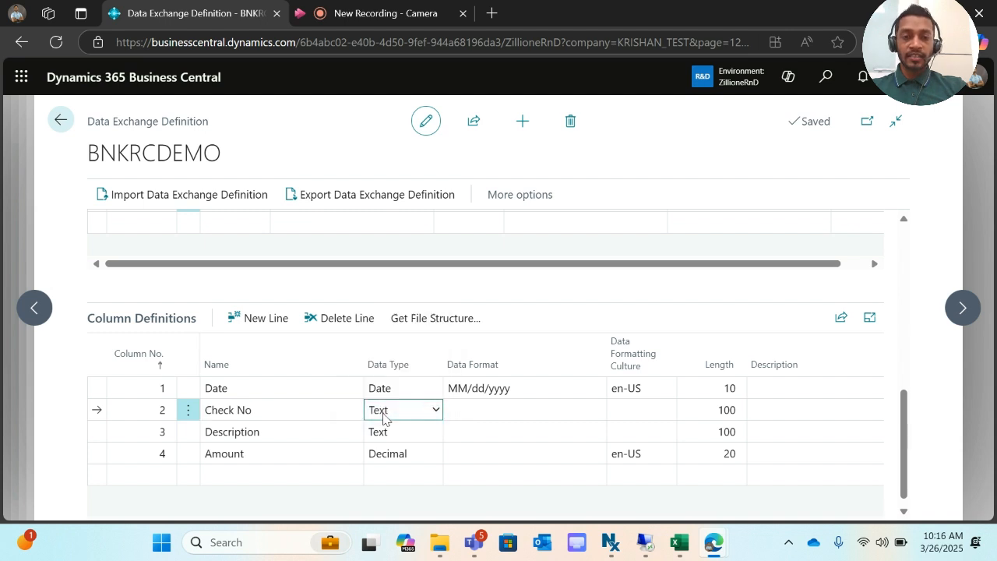
pyautogui.click(725, 409)
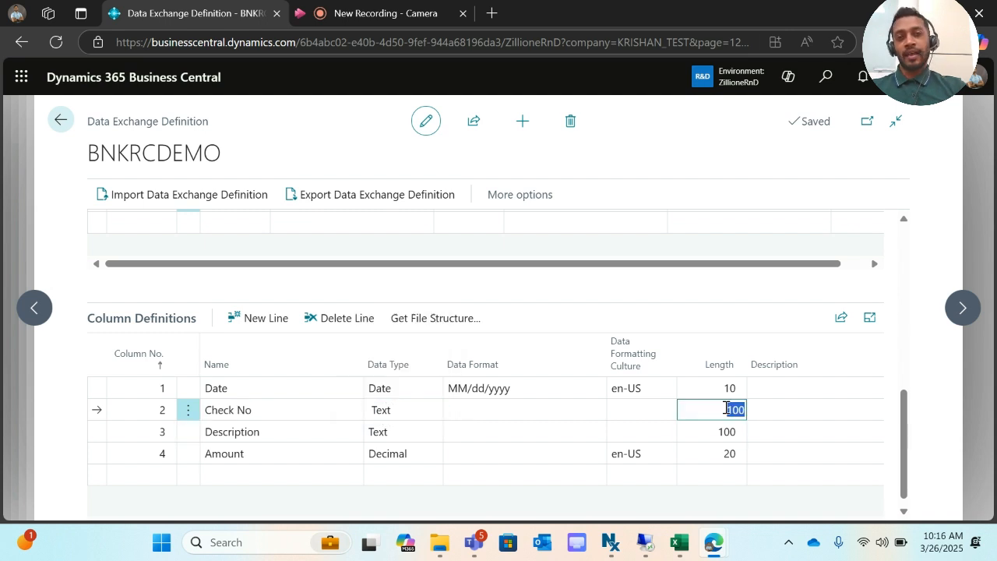
pyautogui.click(298, 436)
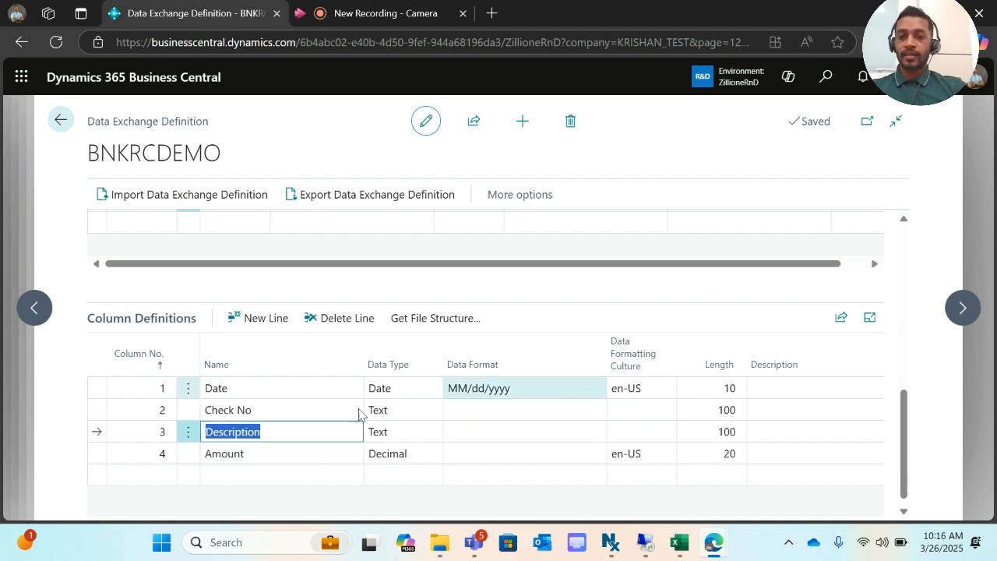
pyautogui.click(713, 424)
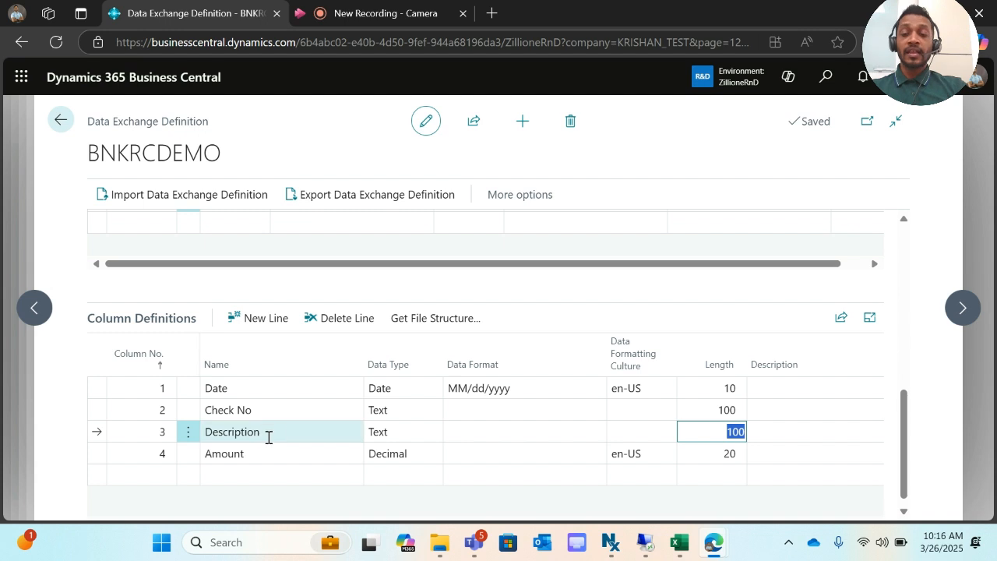
pyautogui.click(247, 455)
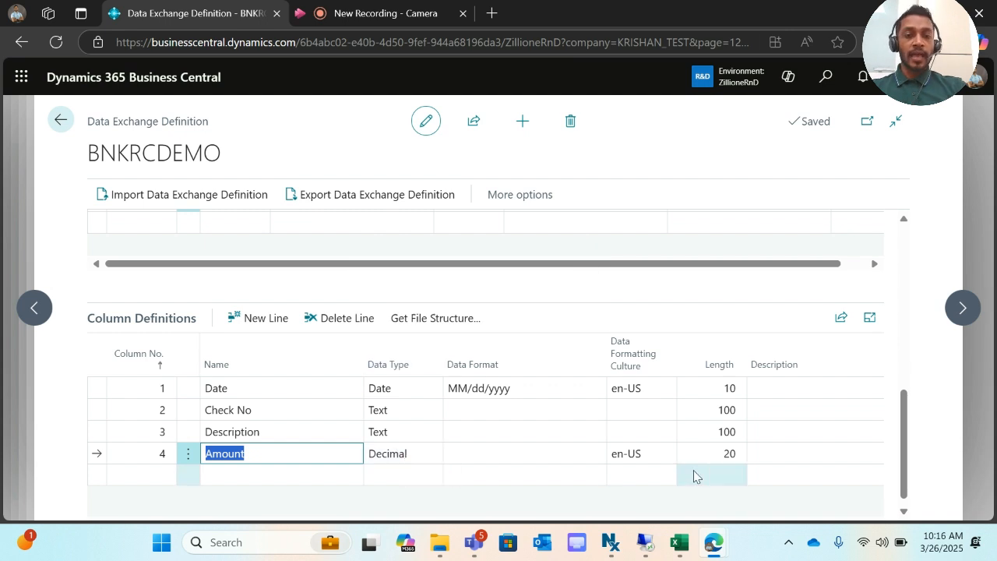
pyautogui.click(649, 457)
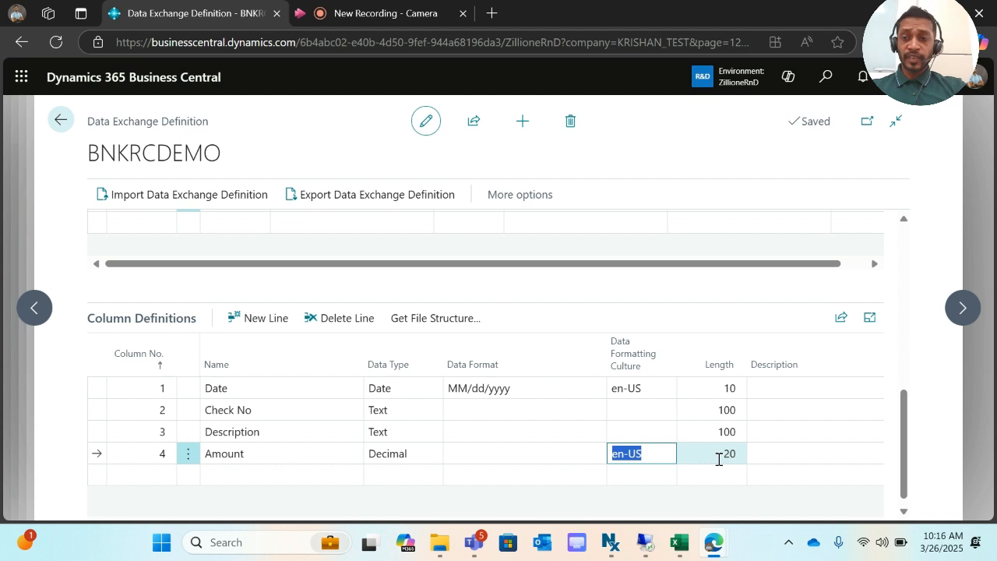
pyautogui.scroll(2, 718, 460)
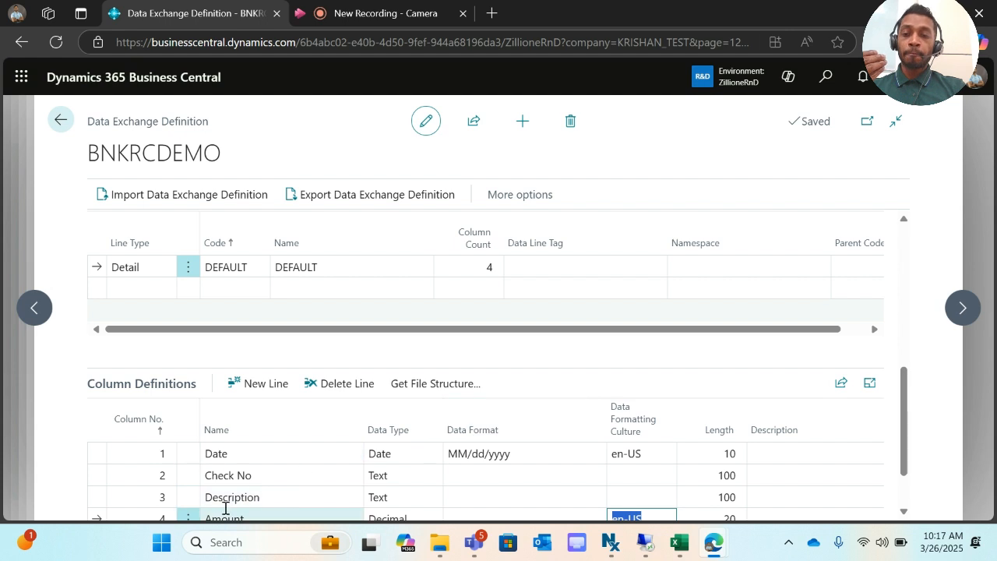
pyautogui.scroll(2, 291, 443)
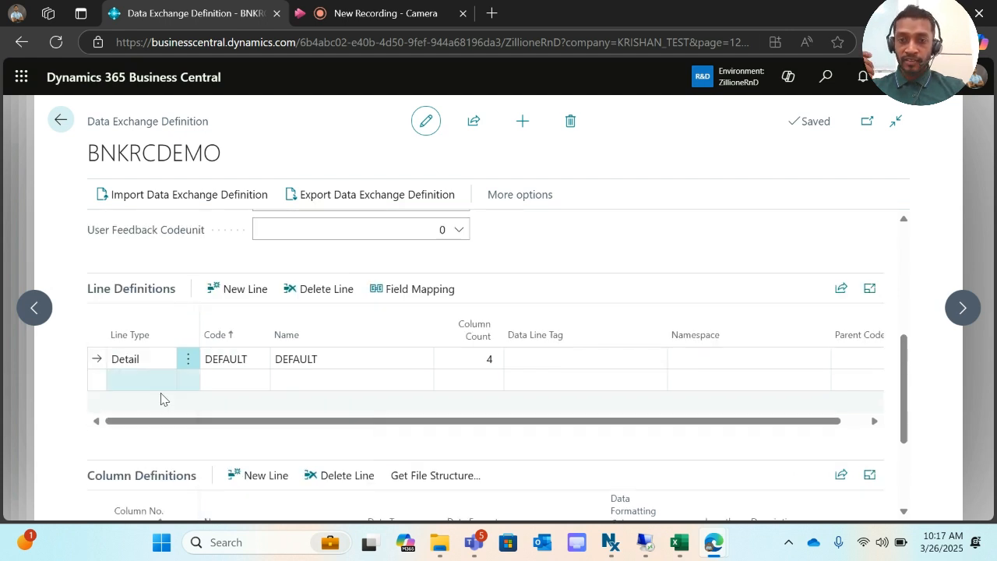
# - Open the DEFAULT line's field mapping, confirming table 274 and mapping codeunit 1248
pyautogui.click(417, 296)
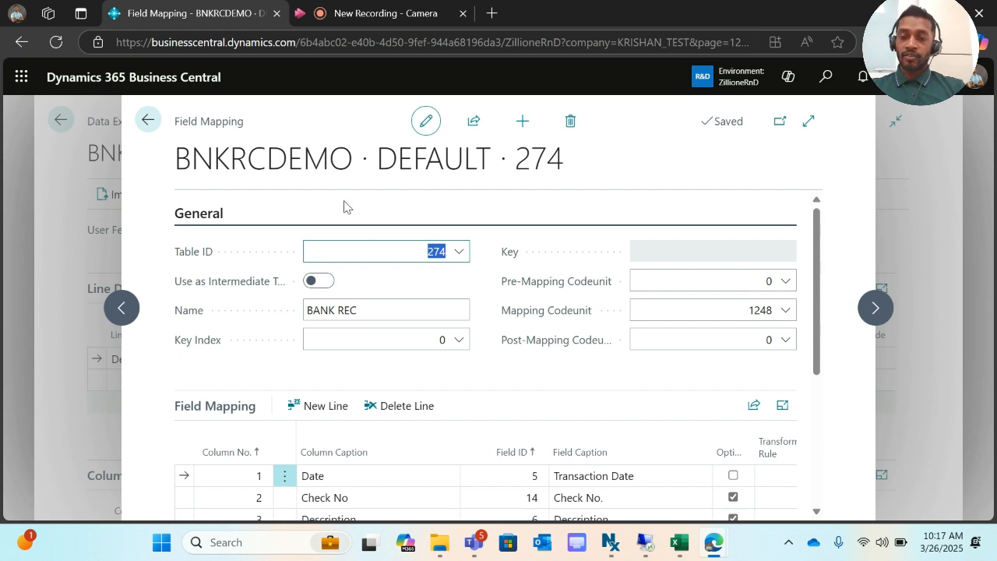
pyautogui.click(459, 262)
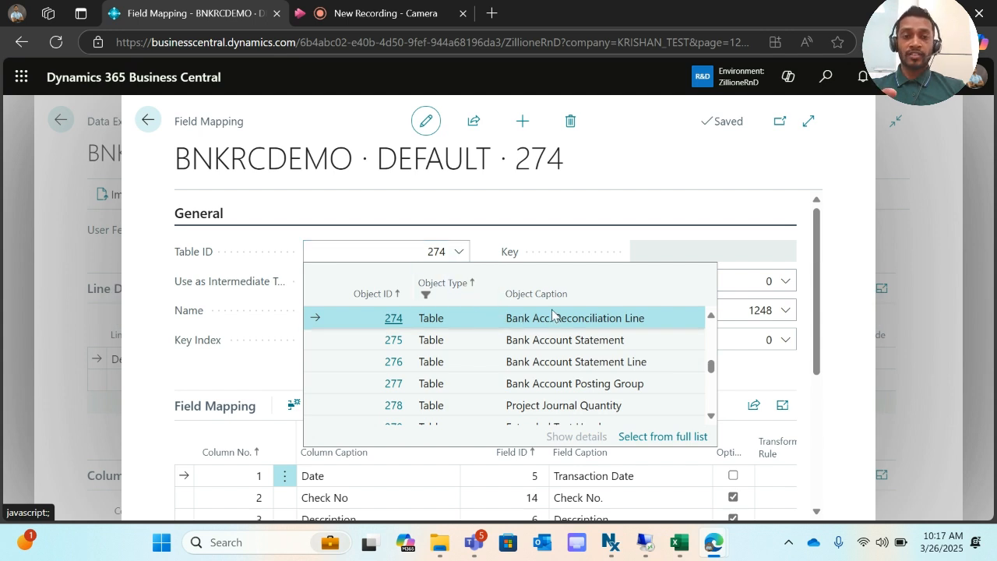
pyautogui.click(629, 179)
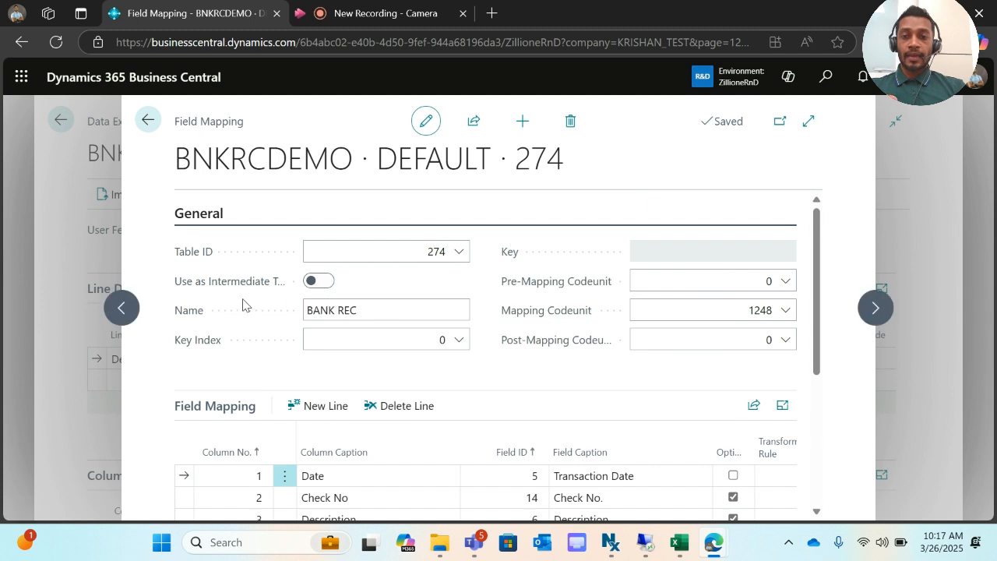
pyautogui.click(371, 310)
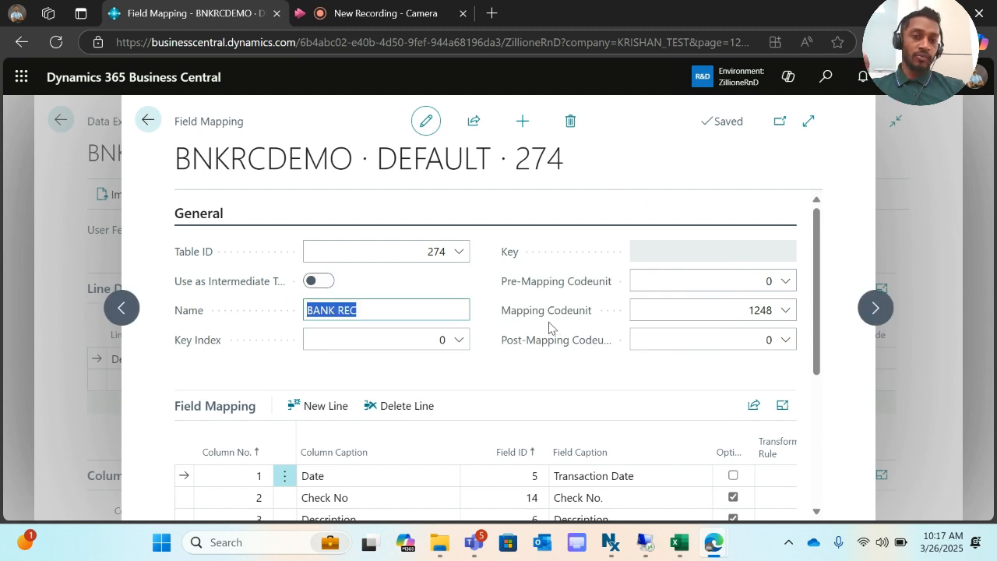
pyautogui.click(789, 311)
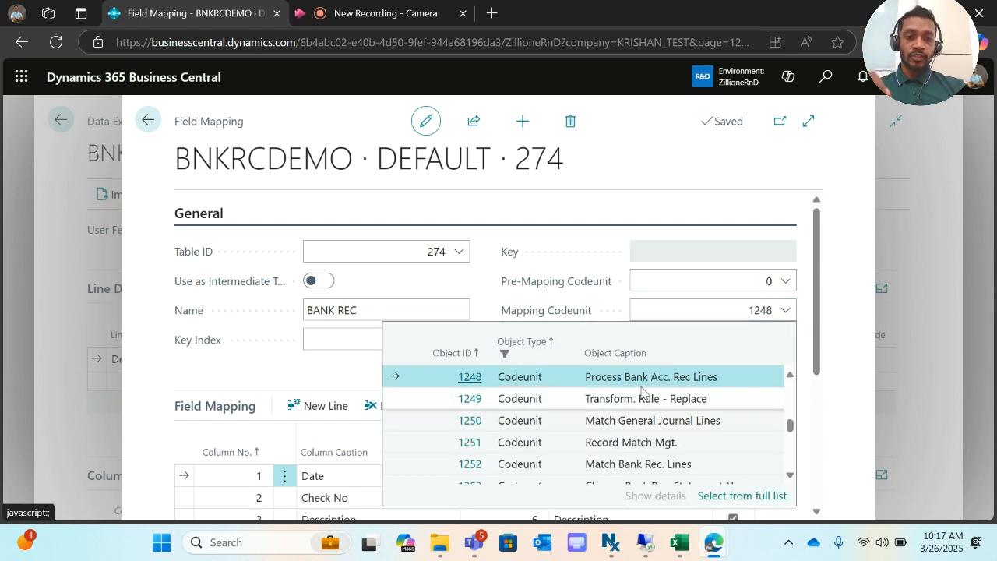
pyautogui.click(667, 181)
pyautogui.scroll(-3, 594, 338)
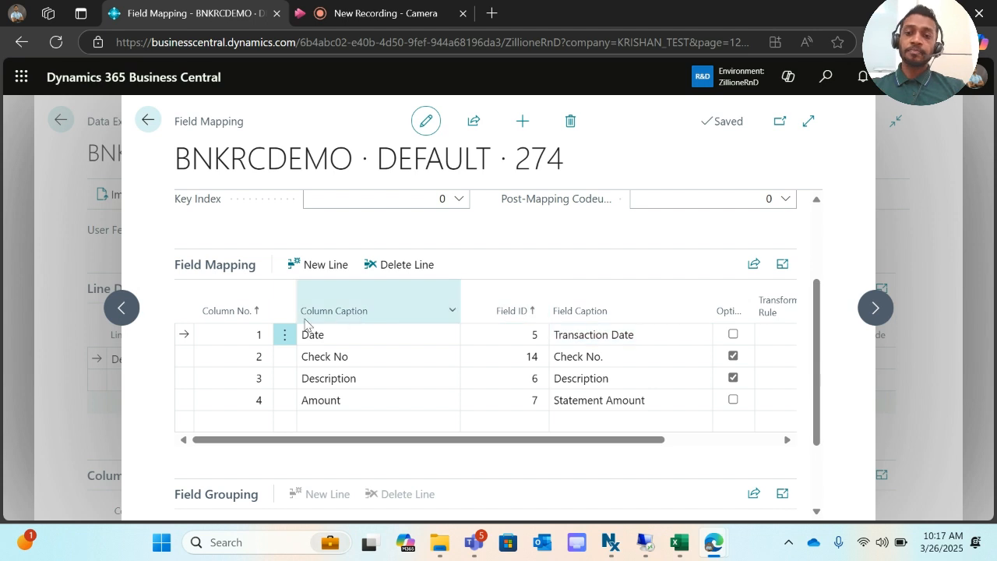
pyautogui.click(245, 333)
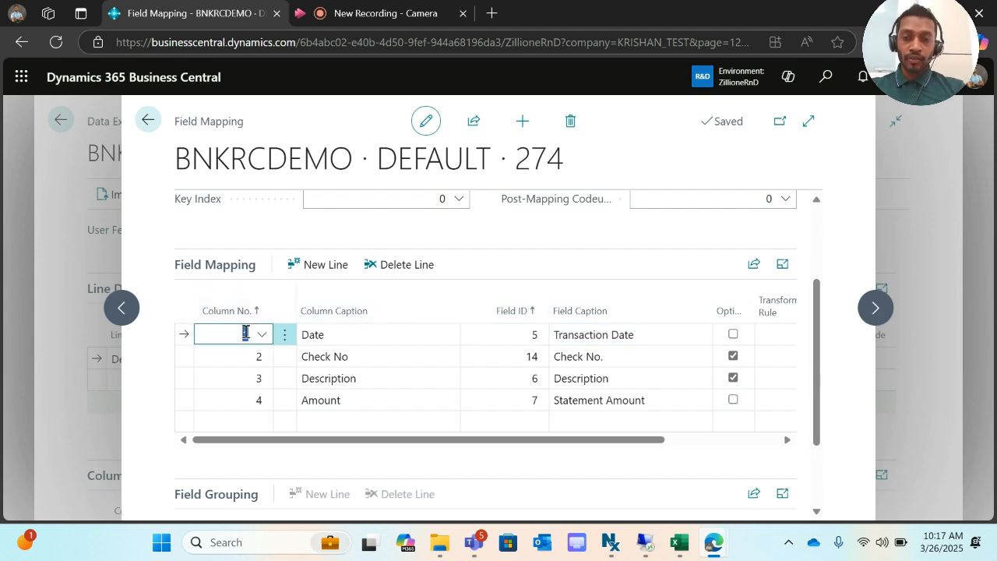
pyautogui.click(261, 340)
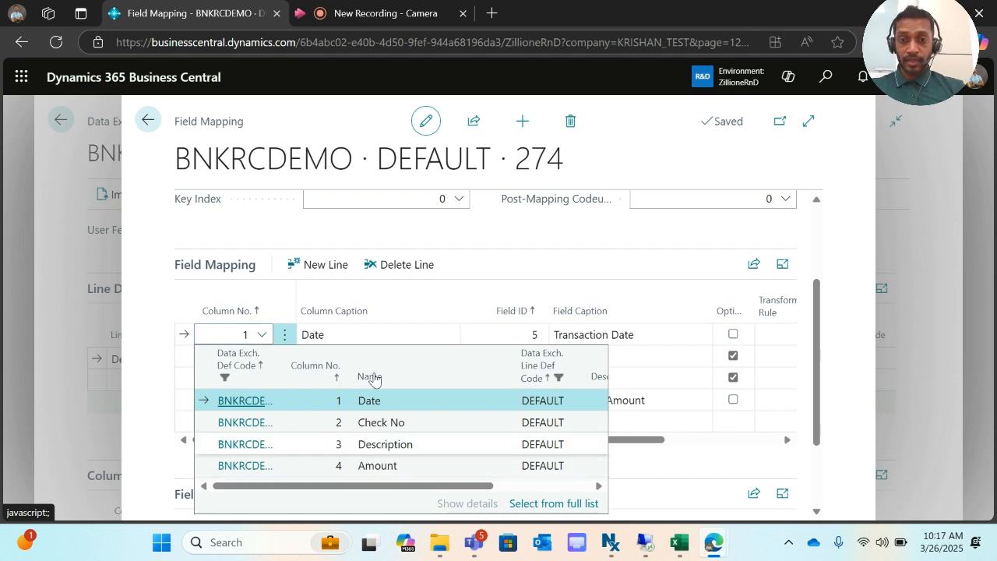
pyautogui.click(463, 236)
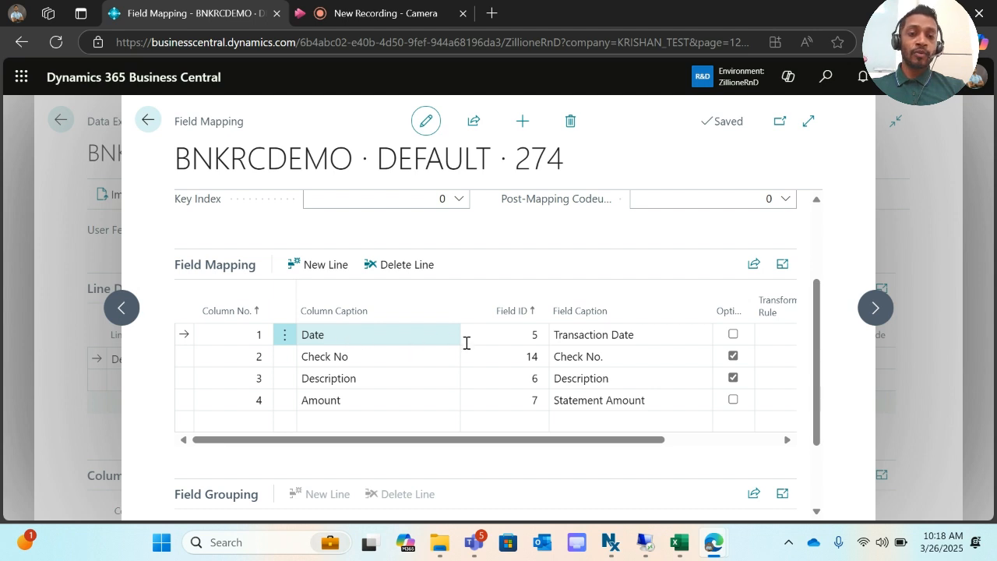
pyautogui.click(534, 337)
# - Clear row 1's Field ID and confirm updating the related records
pyautogui.click(538, 340)
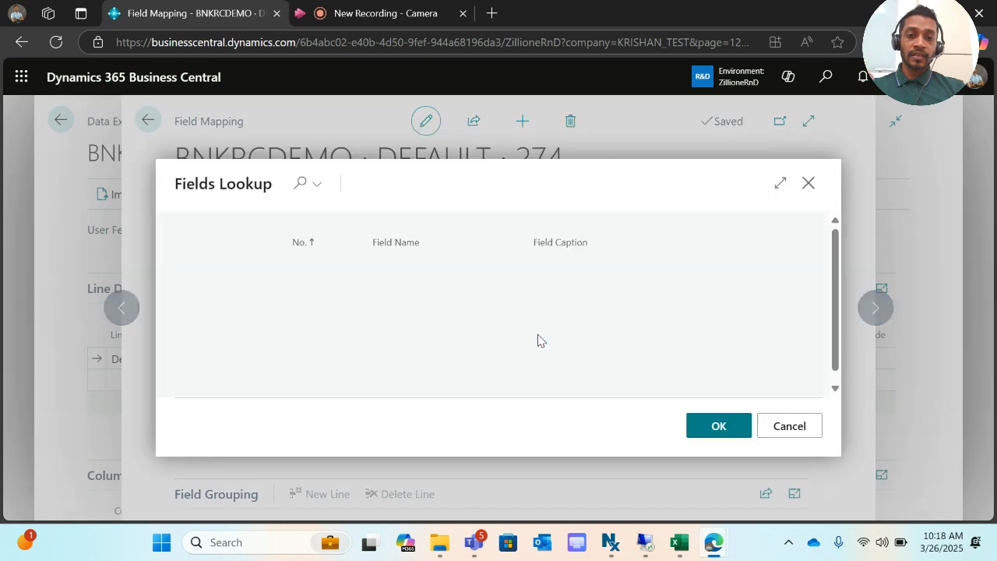
pyautogui.click(775, 431)
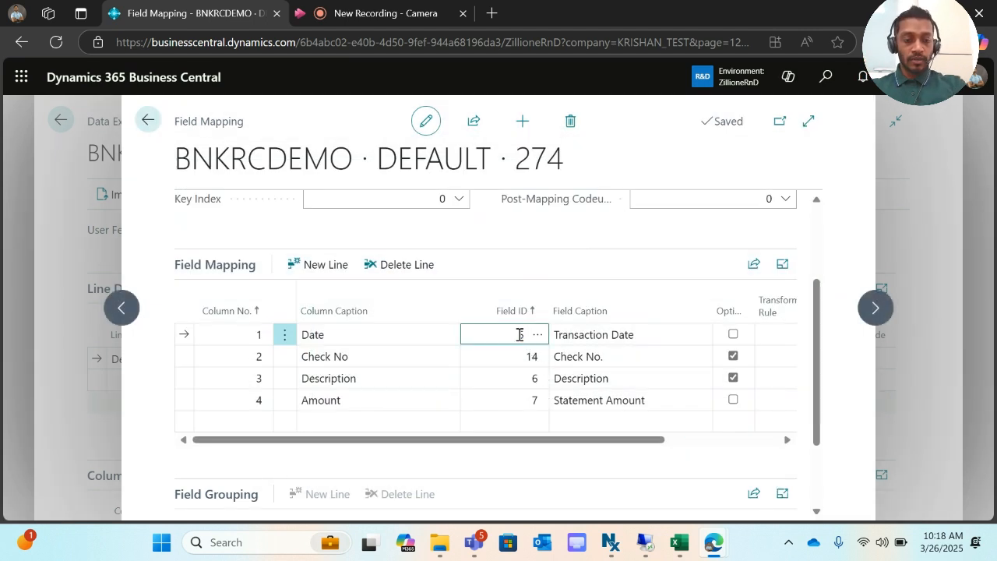
pyautogui.press('Down')
pyautogui.press('Up')
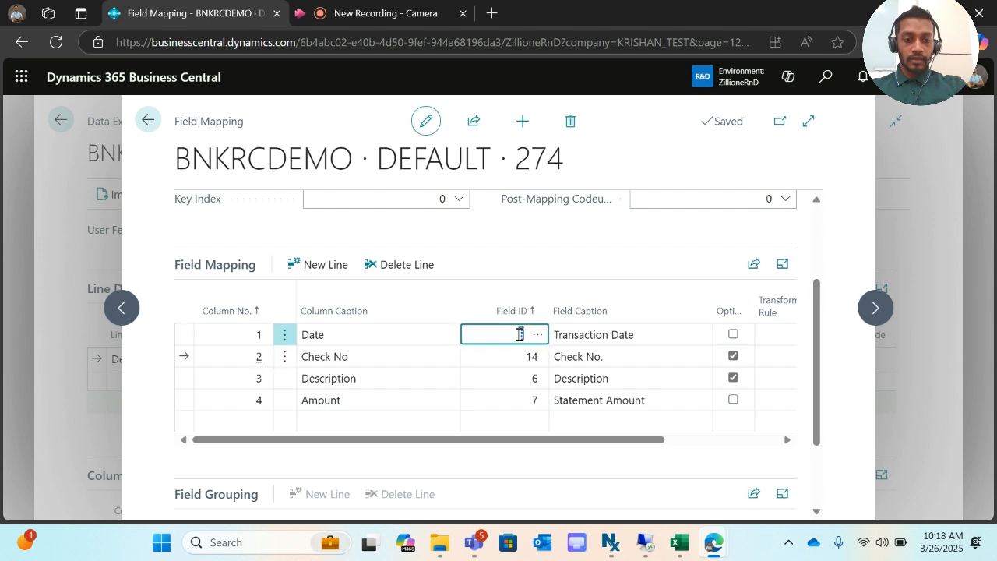
pyautogui.press('Down')
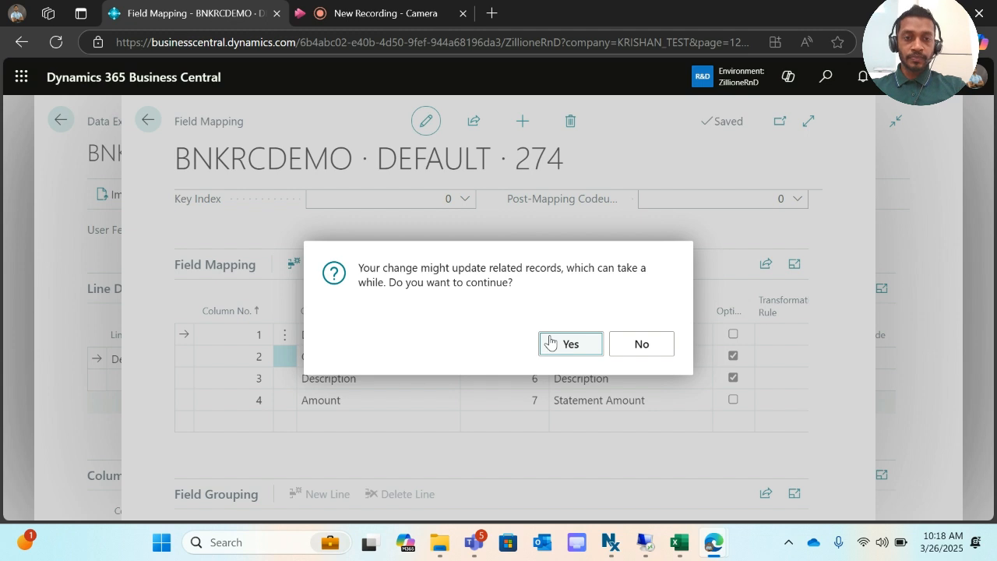
pyautogui.click(550, 341)
# - Remap the Date column to Transaction Date, confirm the update, and close field mapping
pyautogui.click(523, 336)
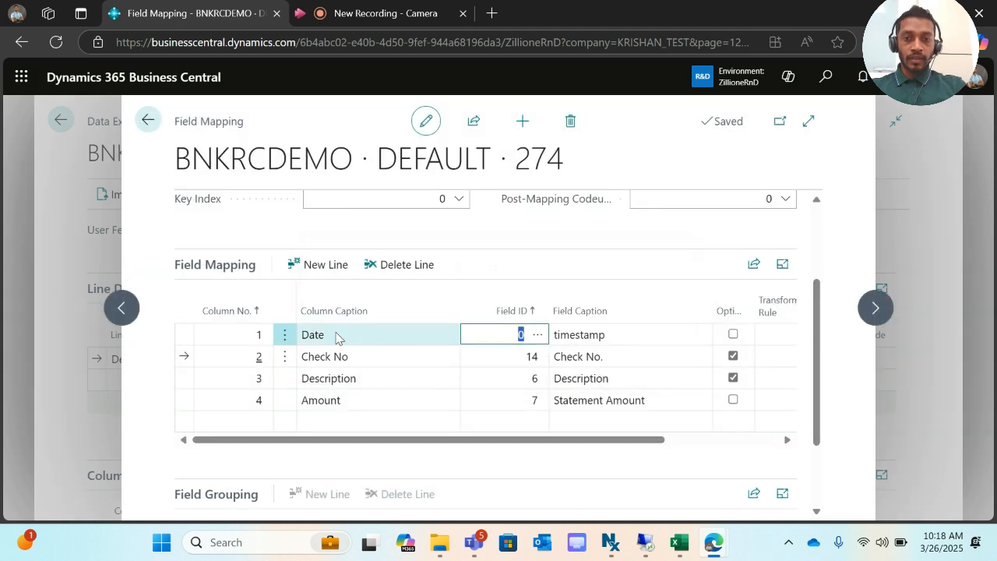
pyautogui.click(522, 335)
pyautogui.click(537, 335)
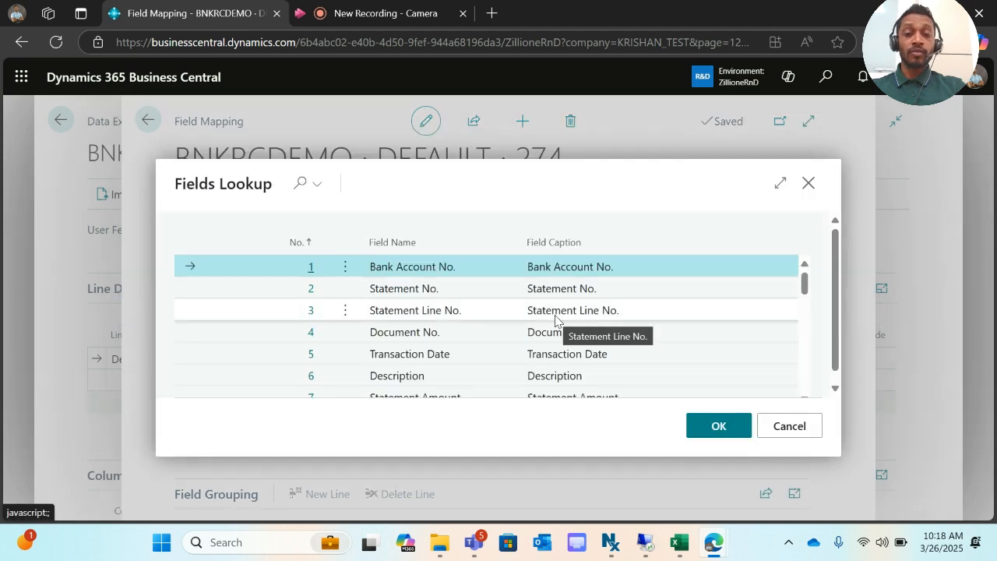
pyautogui.scroll(-1, 556, 319)
pyautogui.click(530, 321)
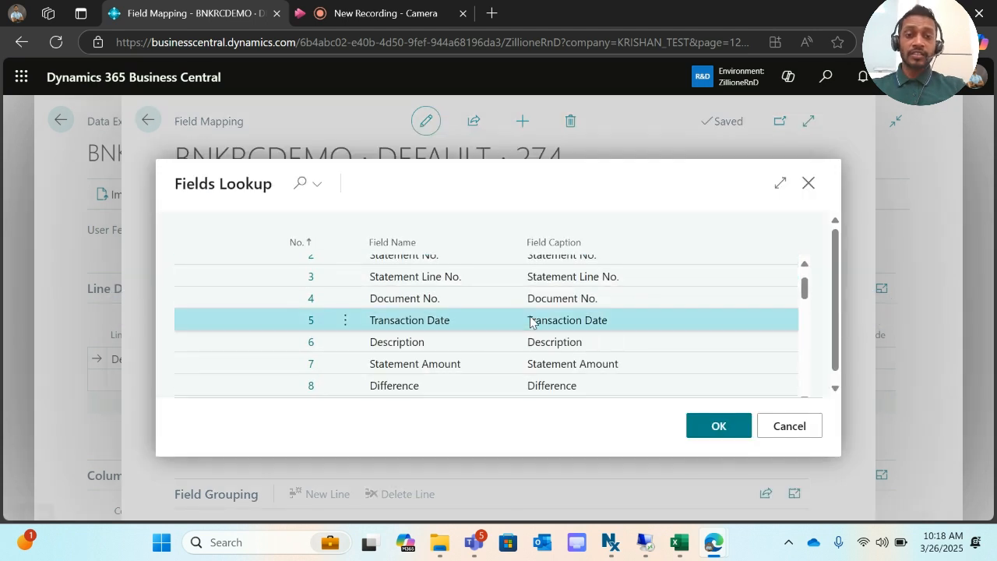
pyautogui.click(706, 428)
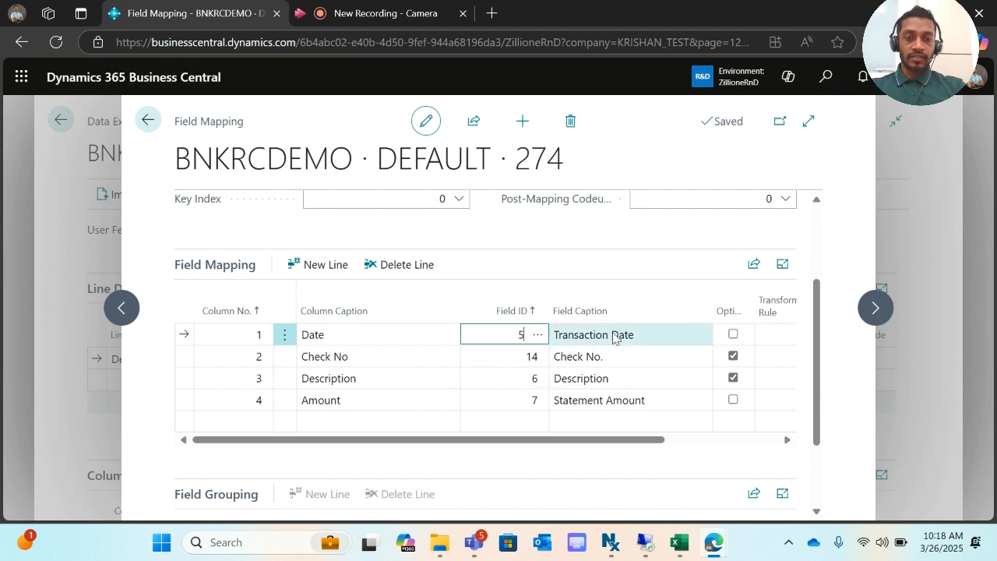
pyautogui.moveTo(730, 315)
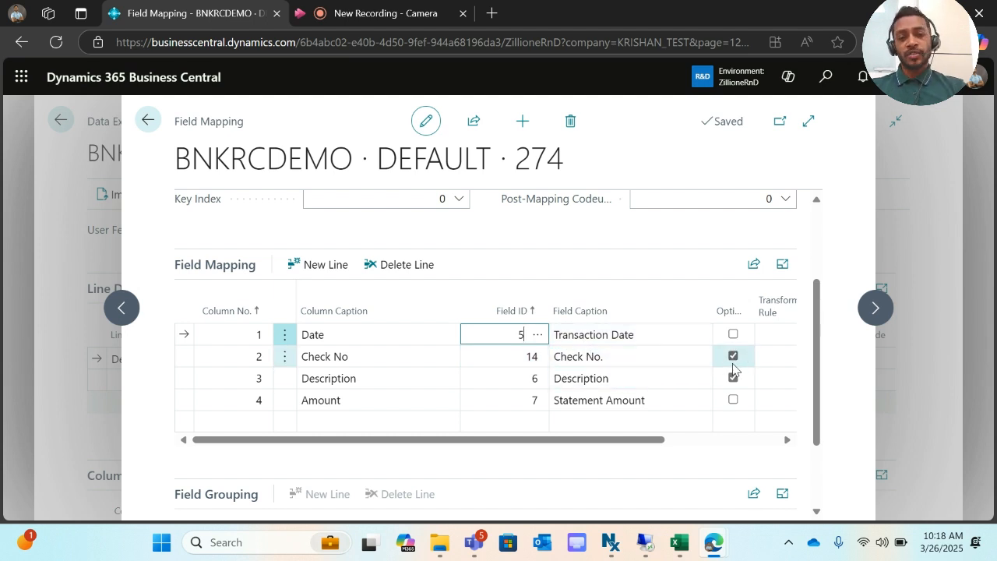
pyautogui.click(679, 356)
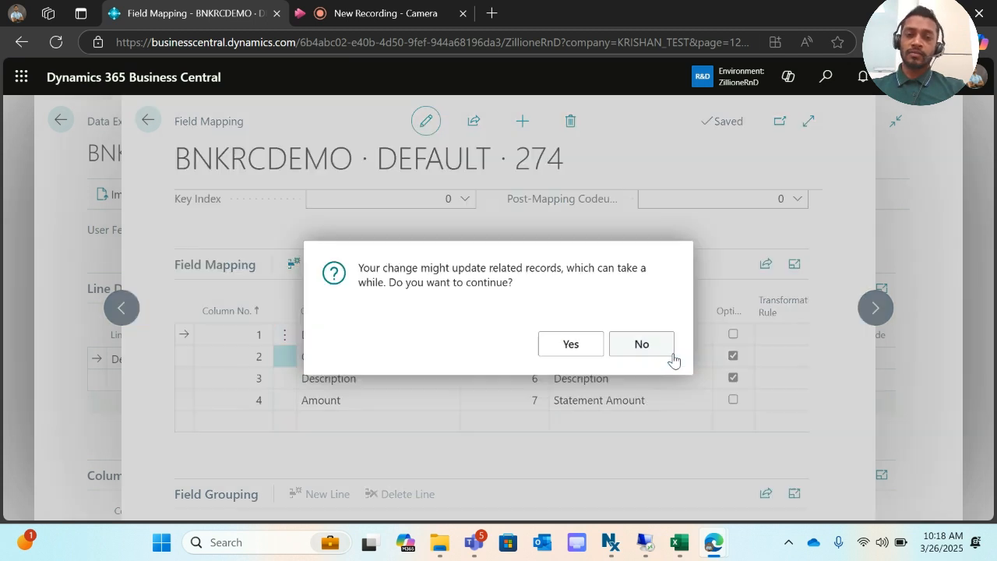
pyautogui.click(587, 343)
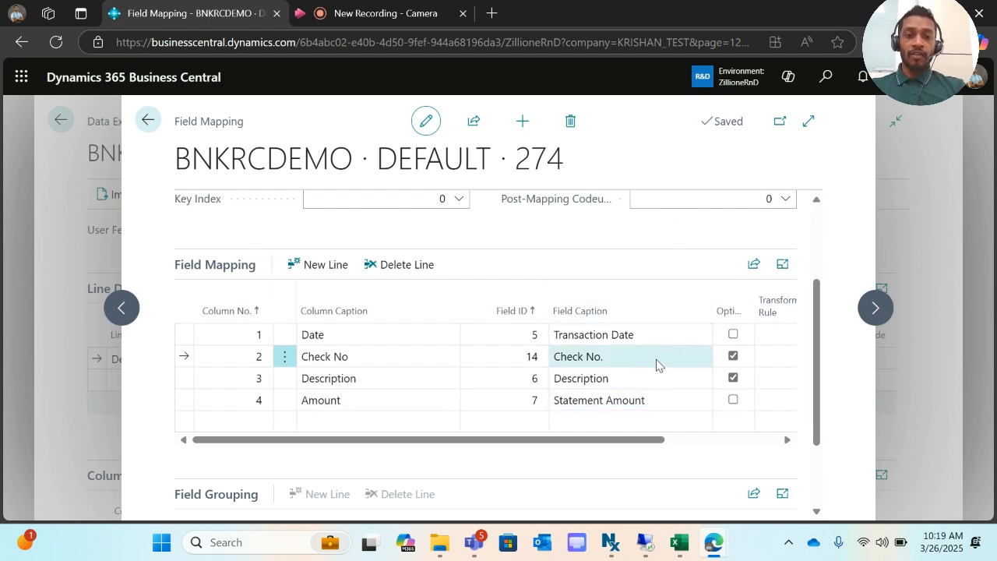
pyautogui.scroll(2, 539, 341)
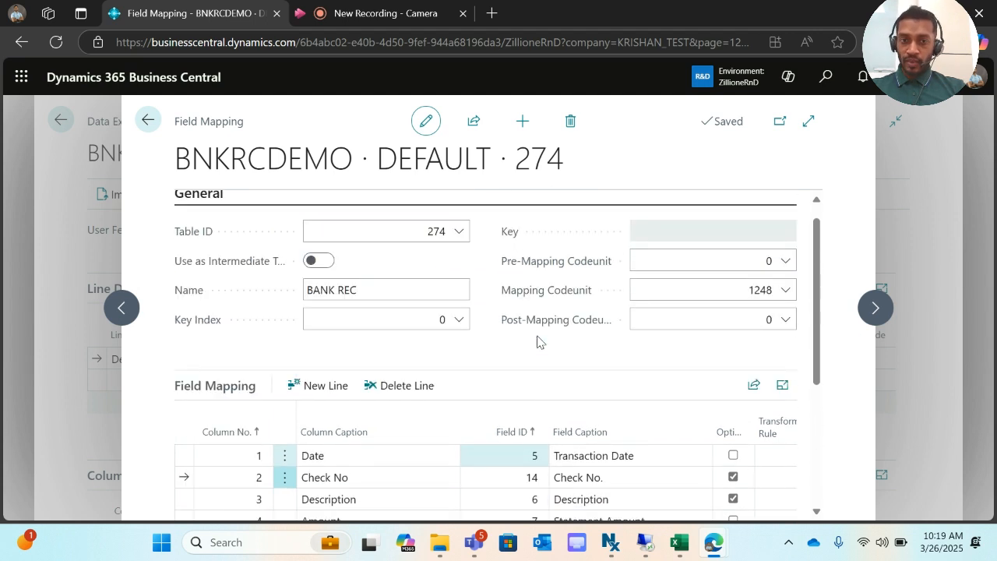
pyautogui.scroll(-1, 539, 341)
pyautogui.moveTo(537, 340)
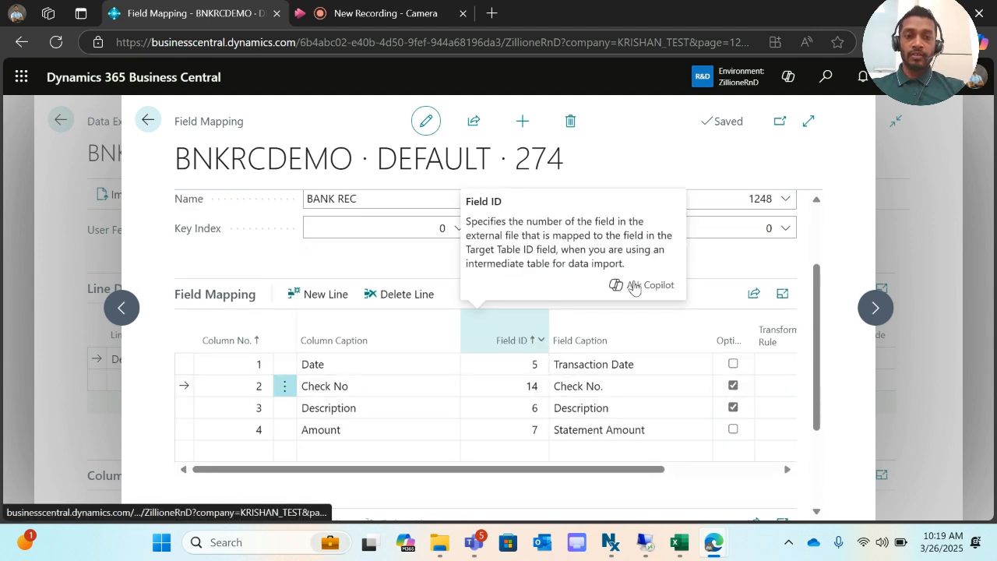
pyautogui.press('Escape')
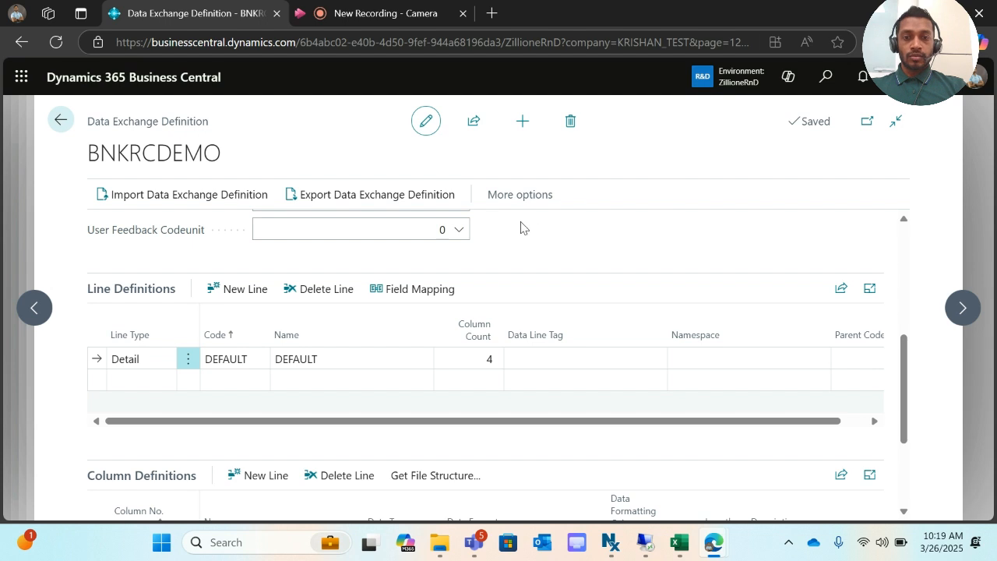
# - Check that the COMB bank account uses BANKIMP1 as its statement import format, then close its card
pyautogui.click(825, 81)
pyautogui.write('bank')
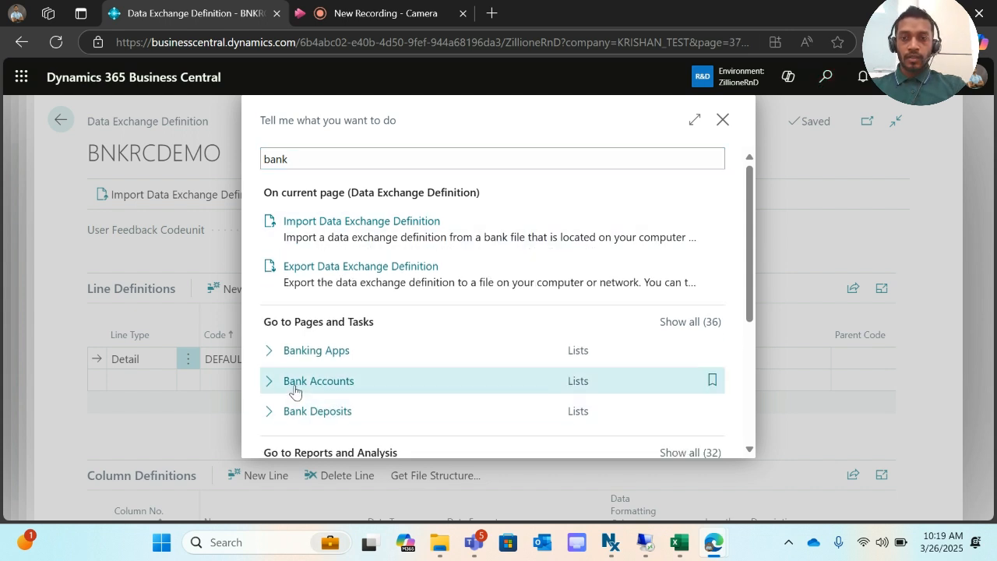
pyautogui.click(294, 389)
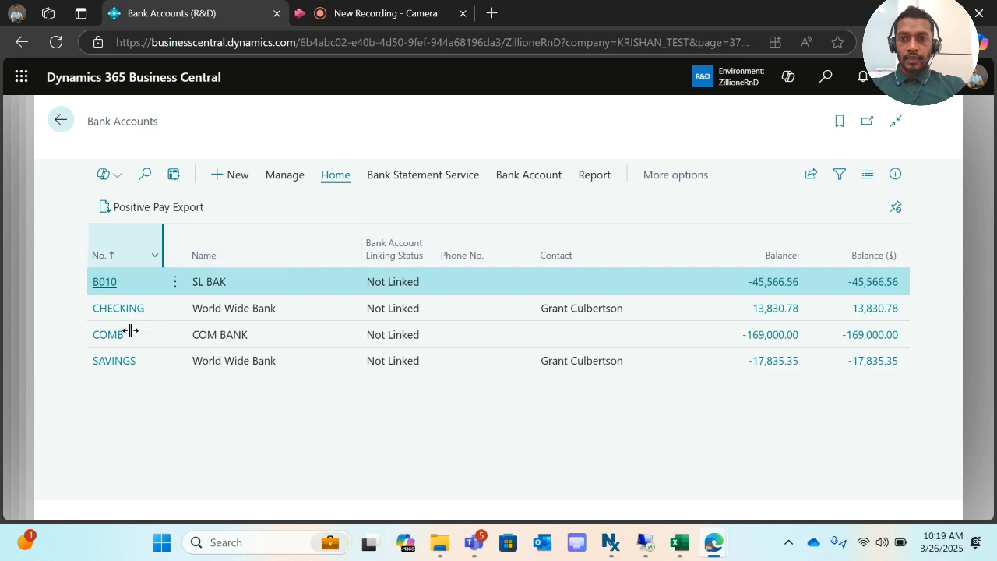
pyautogui.click(109, 356)
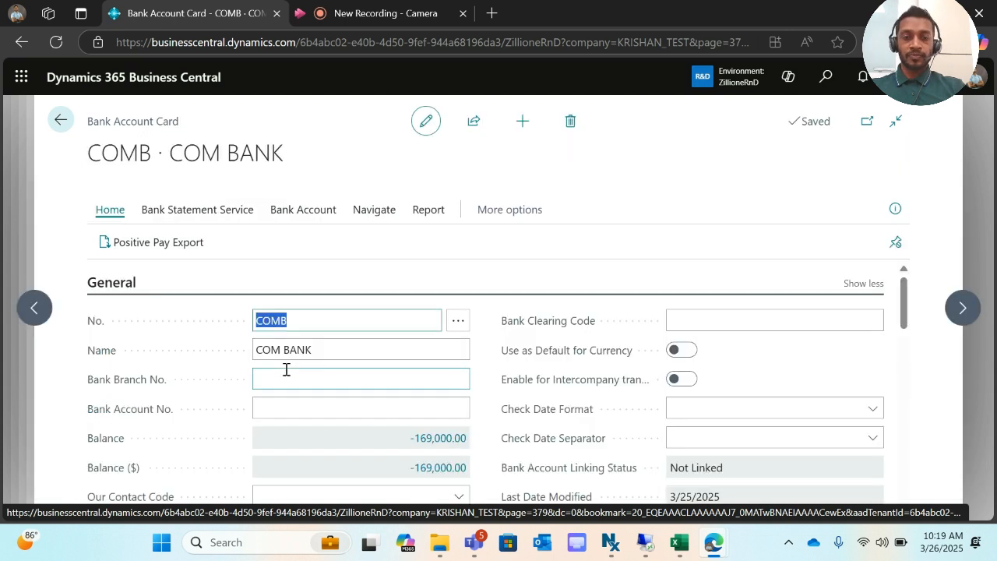
pyautogui.scroll(-15, 286, 369)
pyautogui.scroll(-1, 286, 371)
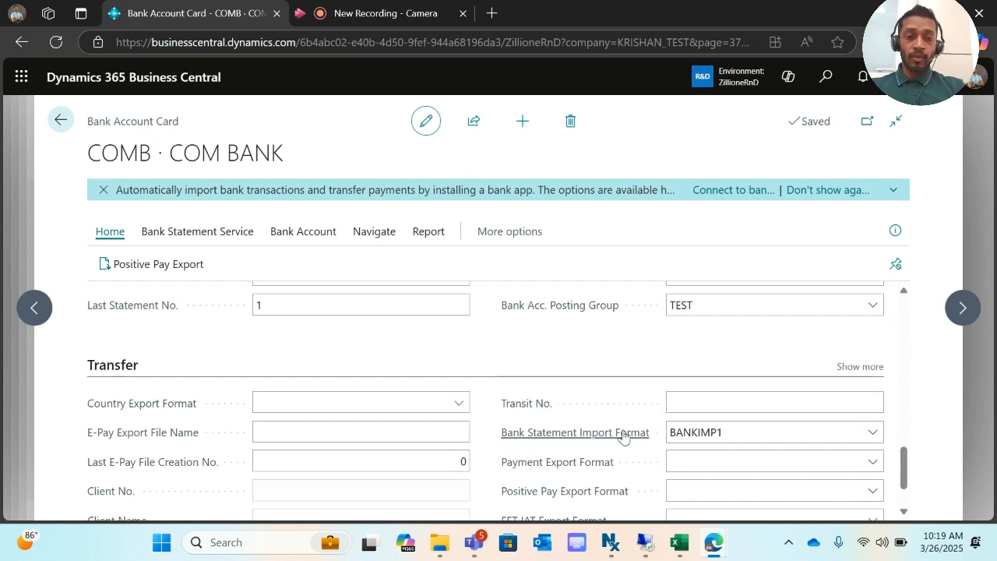
pyautogui.click(708, 432)
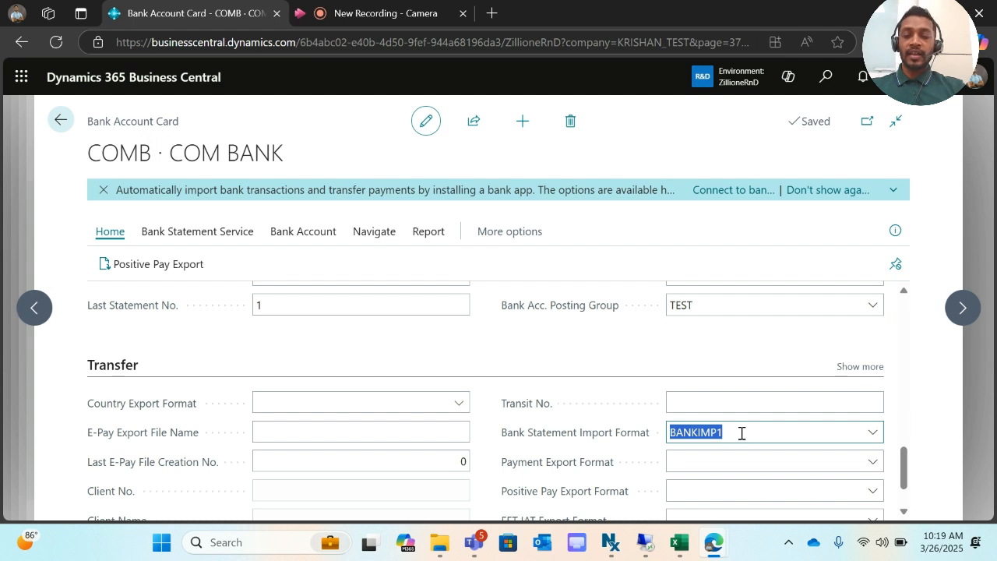
pyautogui.click(694, 355)
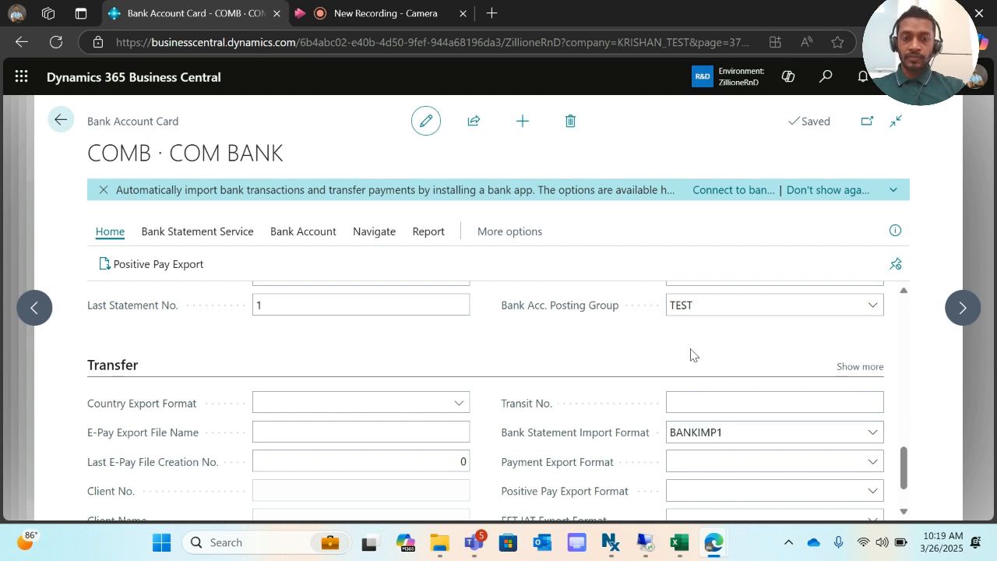
pyautogui.press('Escape')
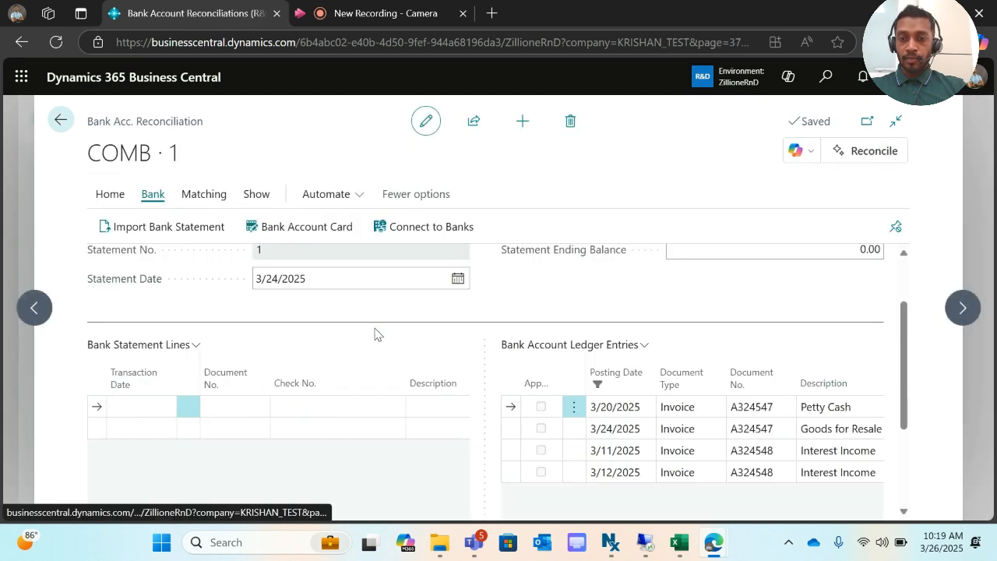
# - Give the BANK REC dates in A2:A9 the custom MM/dd/yyyy format
pyautogui.moveTo(684, 550)
pyautogui.click(688, 508)
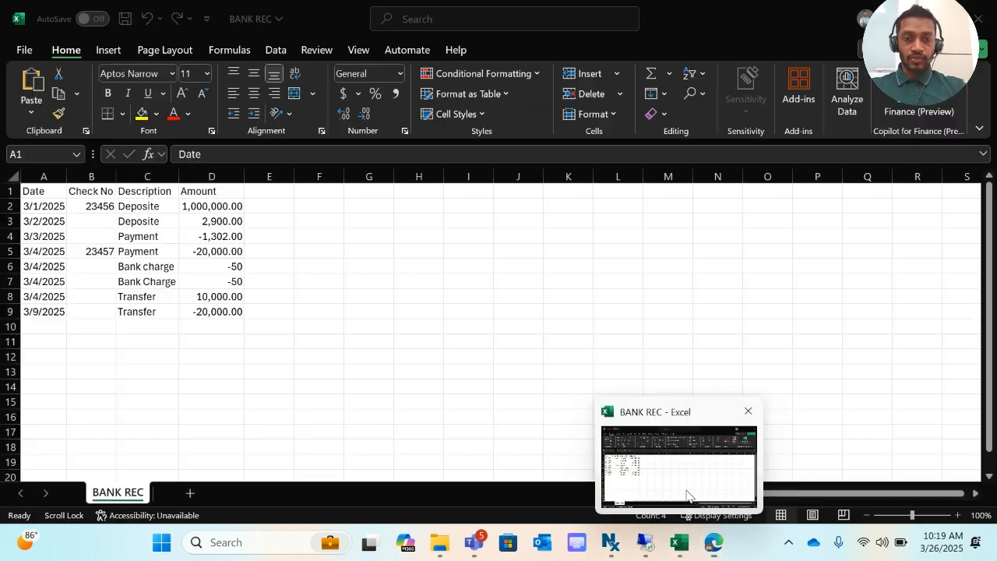
pyautogui.click(255, 261)
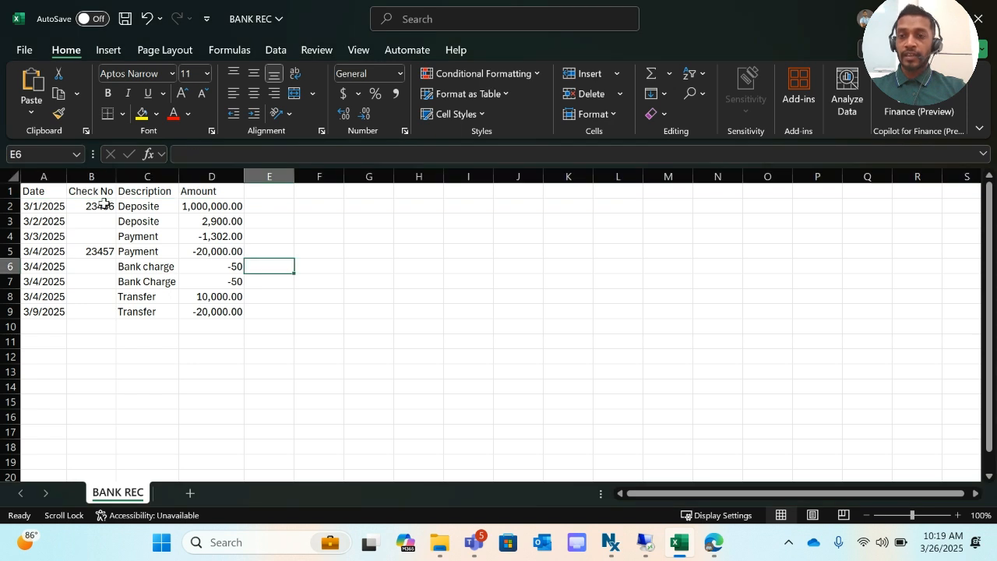
pyautogui.moveTo(48, 206); pyautogui.dragTo(43, 305)
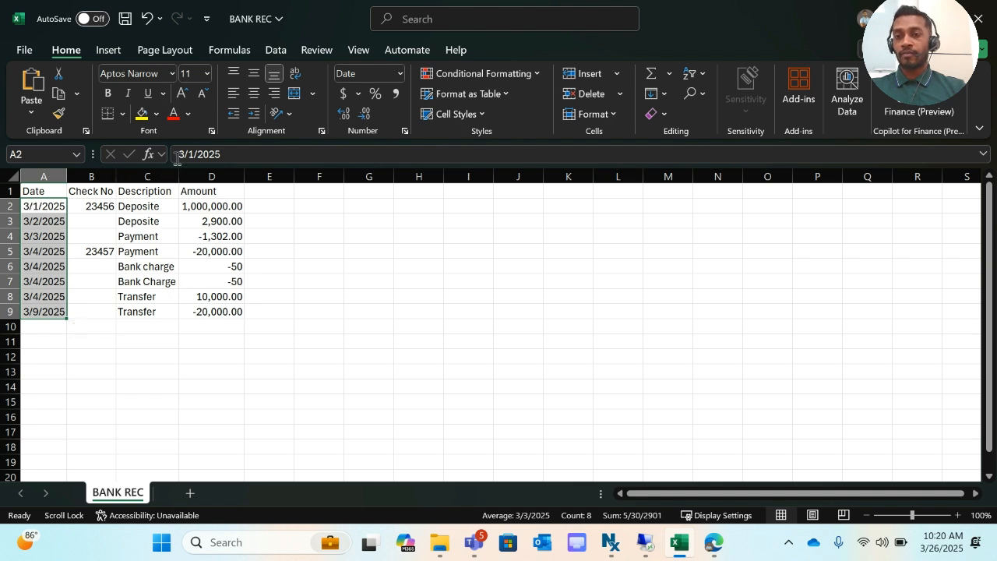
pyautogui.rightClick(47, 226)
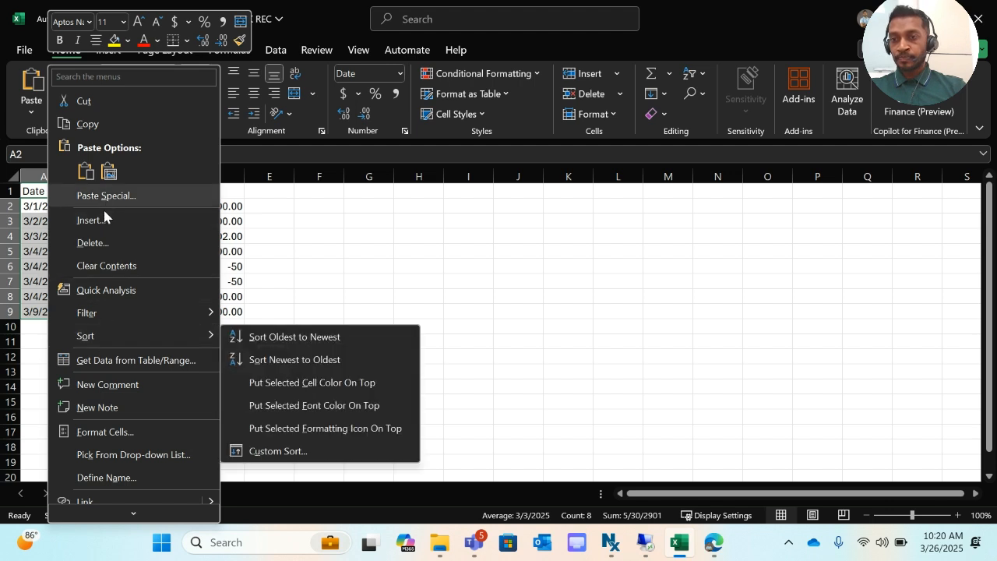
pyautogui.click(106, 432)
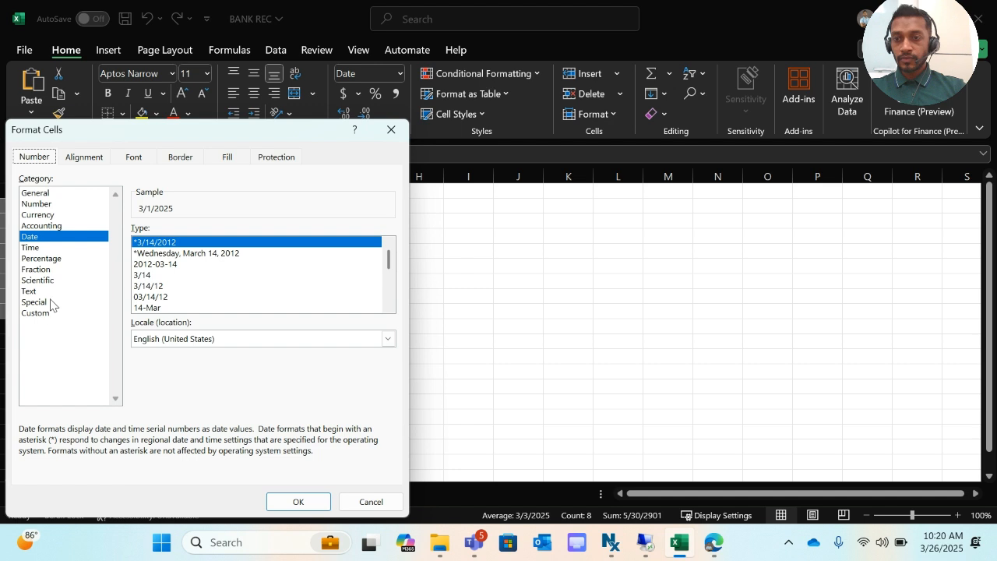
pyautogui.click(49, 313)
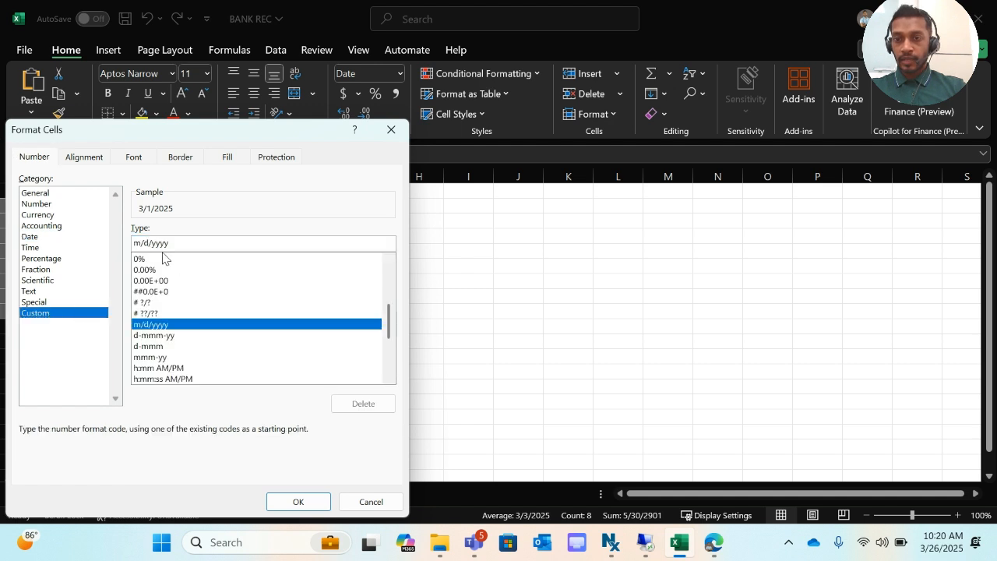
pyautogui.moveTo(177, 241); pyautogui.dragTo(122, 244)
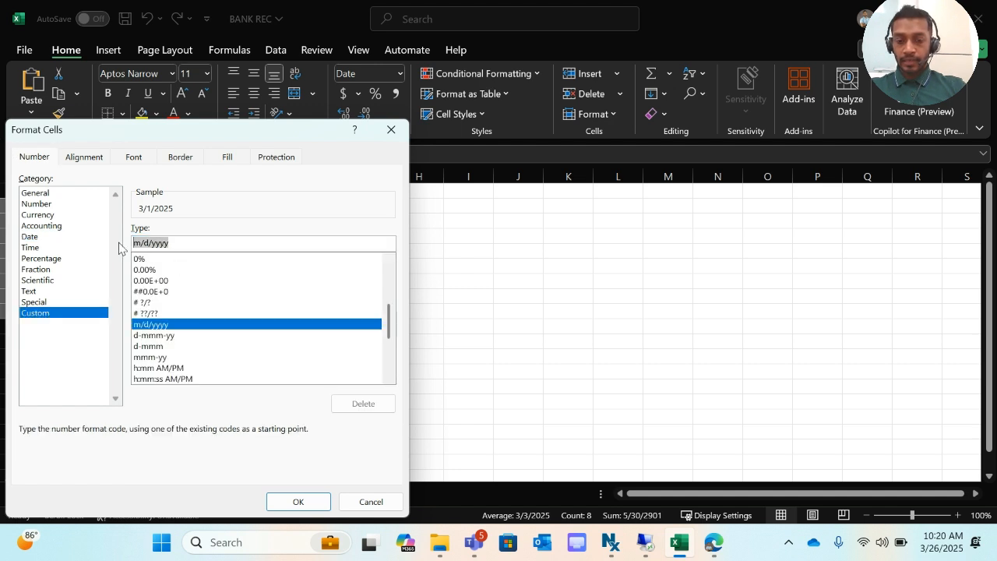
pyautogui.write('MM')
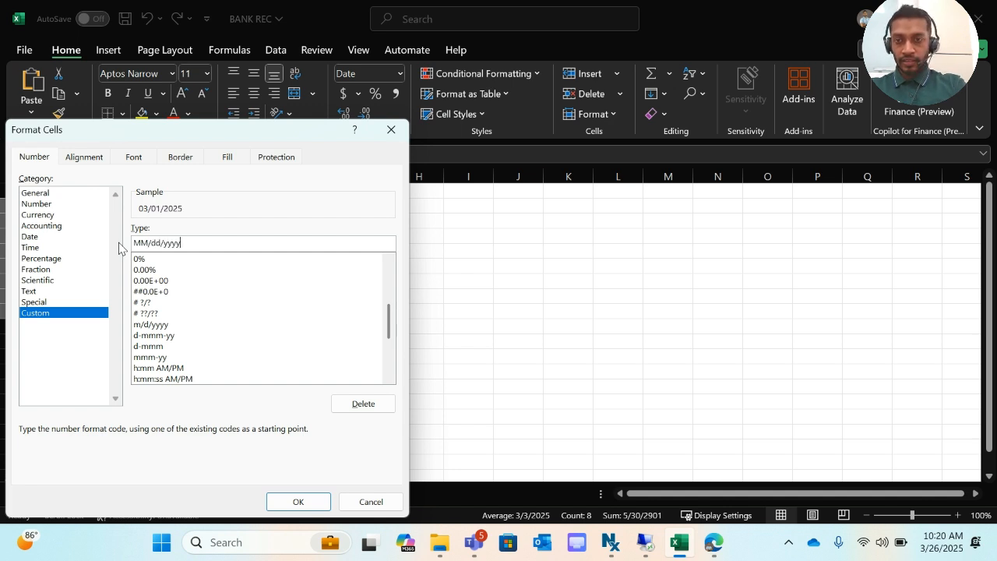
pyautogui.click(301, 501)
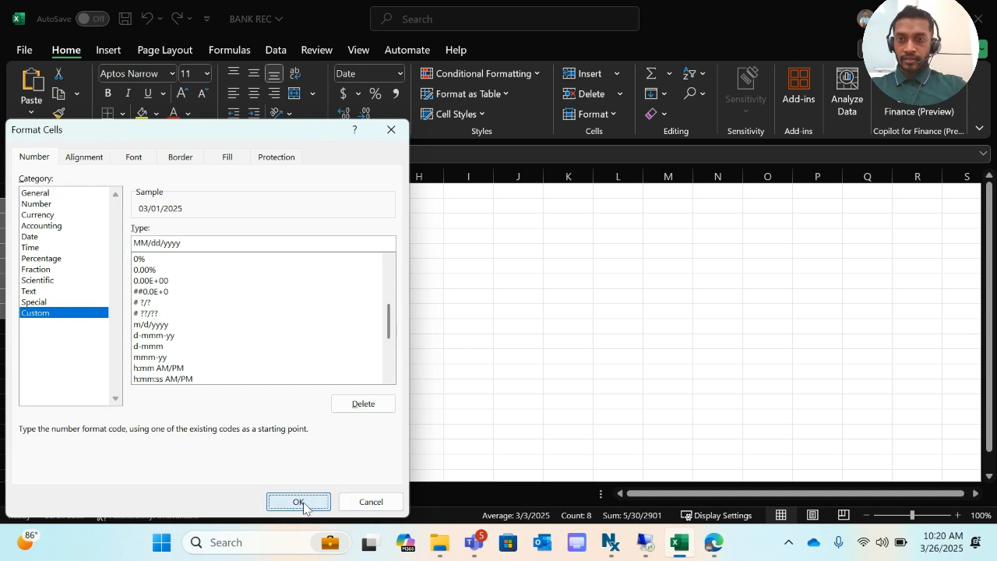
pyautogui.click(153, 315)
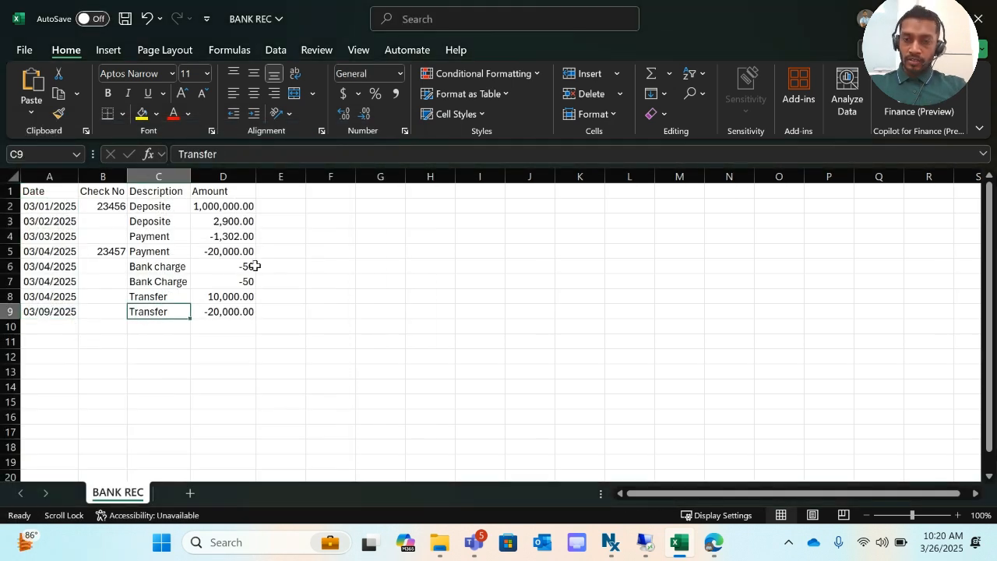
# - Save the workbook and return to the bank account reconciliation in Business Central
pyautogui.hotkey('ctrl', 's')
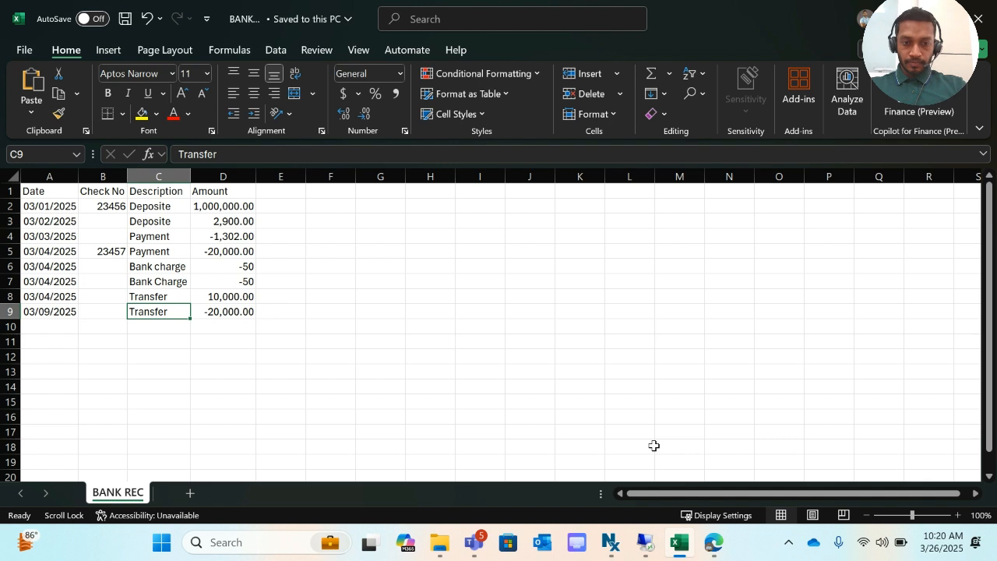
pyautogui.click(714, 542)
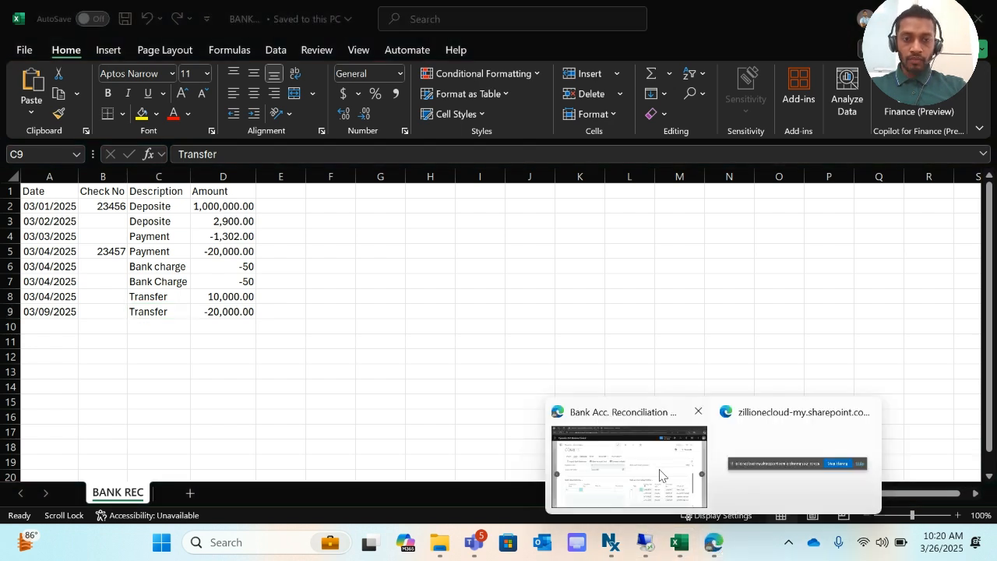
pyautogui.click(664, 481)
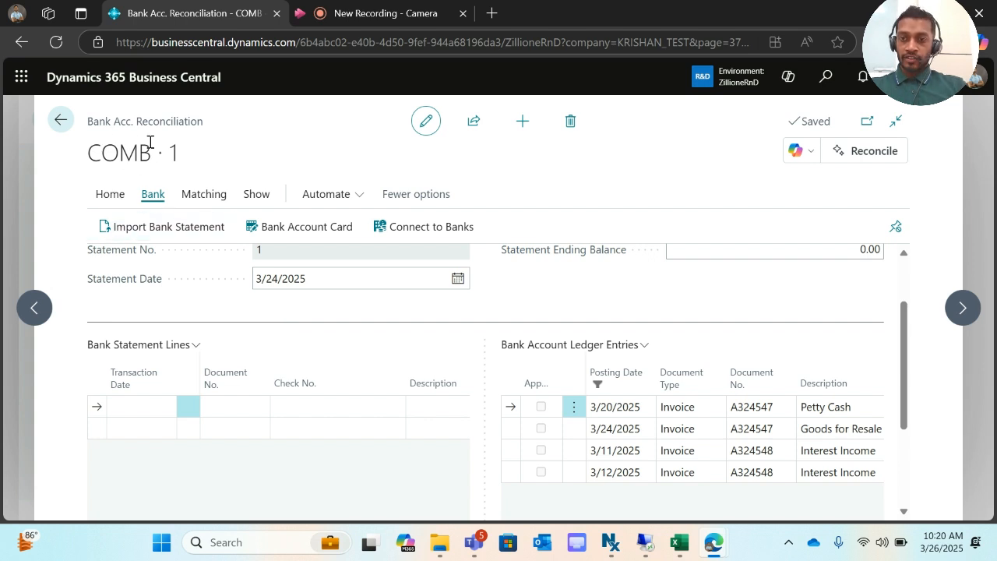
# - Import the BANK REC file as the bank statement for the COMB reconciliation
pyautogui.click(144, 229)
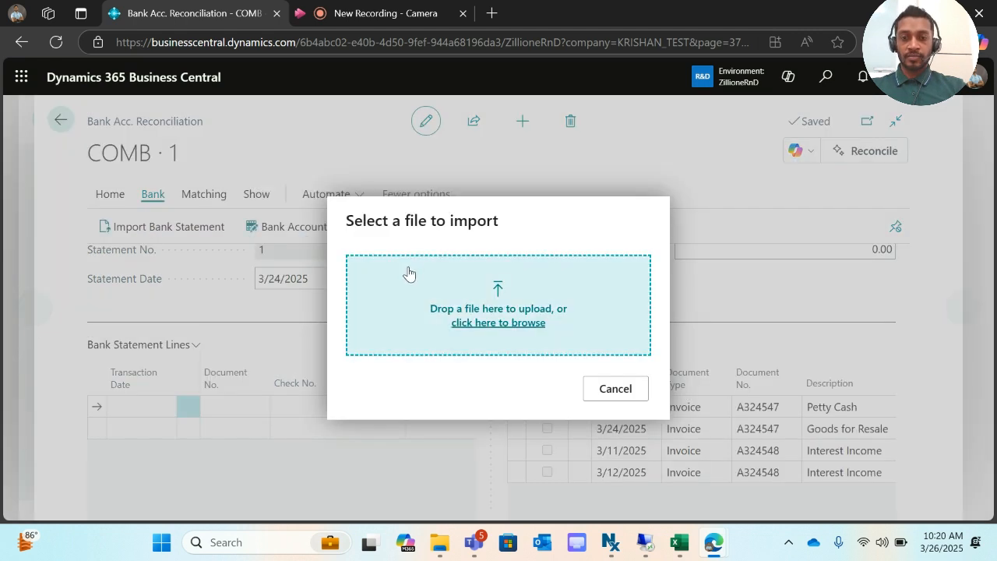
pyautogui.click(486, 327)
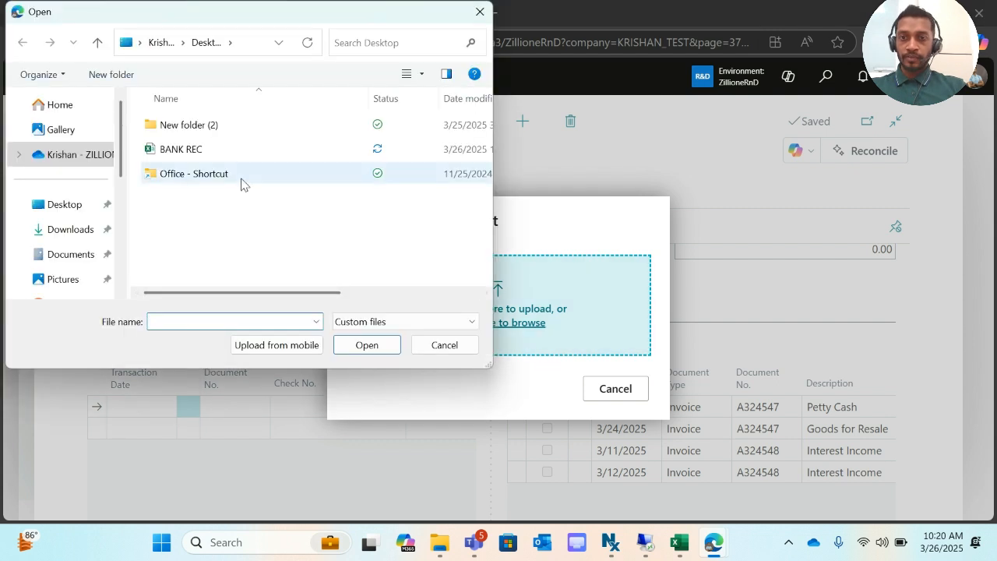
pyautogui.click(227, 156)
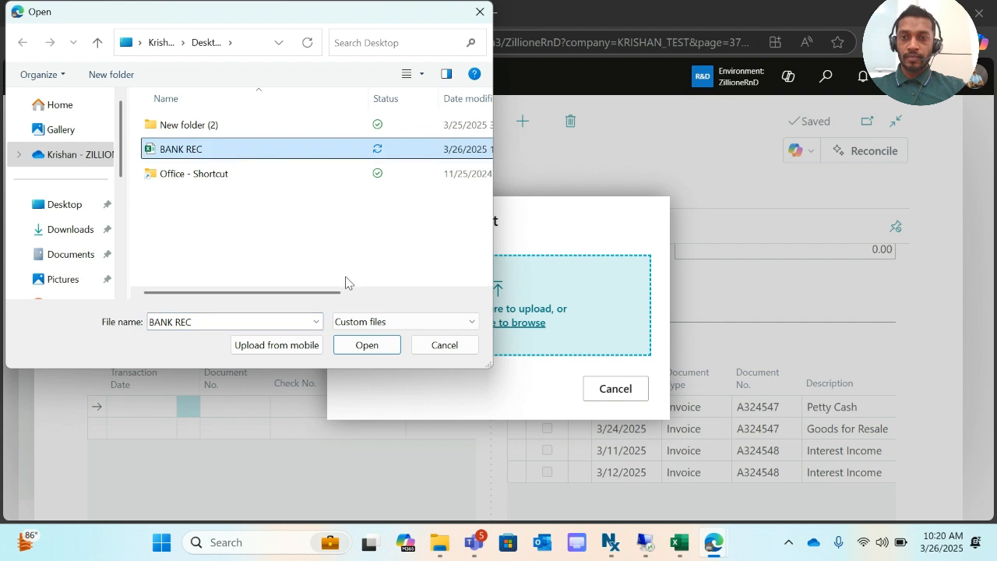
pyautogui.click(367, 349)
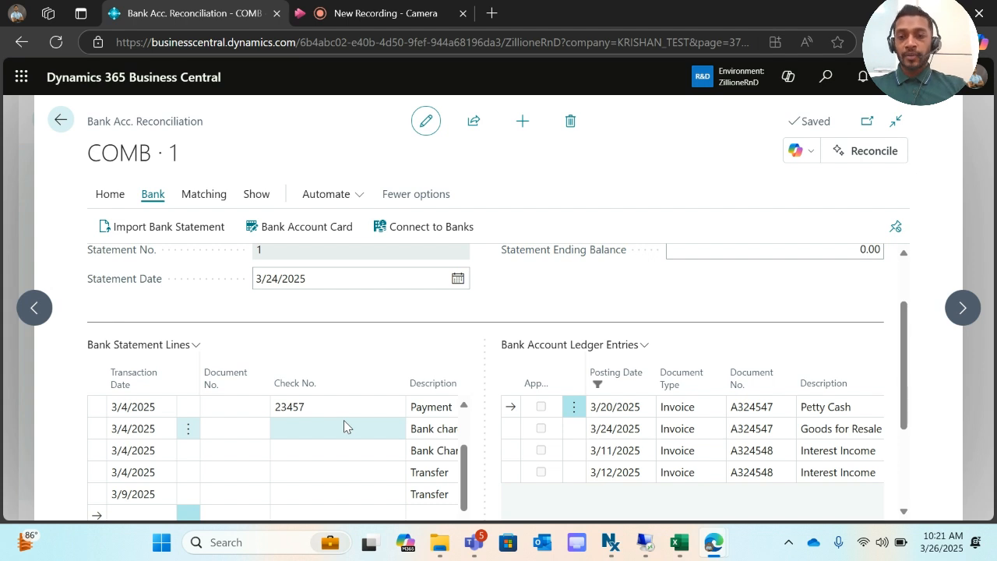
# - Review the imported statement lines from 3/1/2025 to 3/9/2025 against the BANK REC workbook
pyautogui.scroll(3, 343, 427)
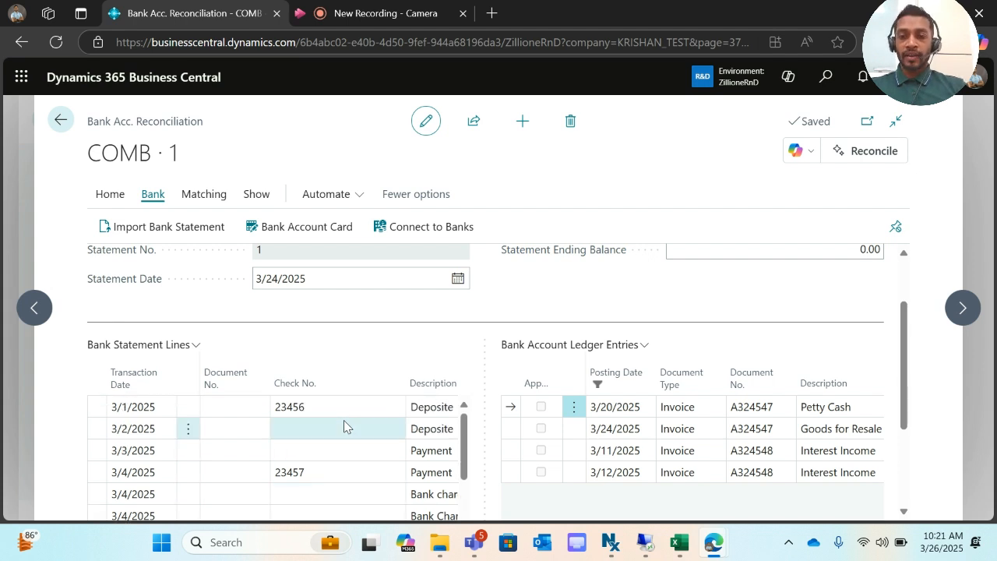
pyautogui.hscroll(2, 343, 424)
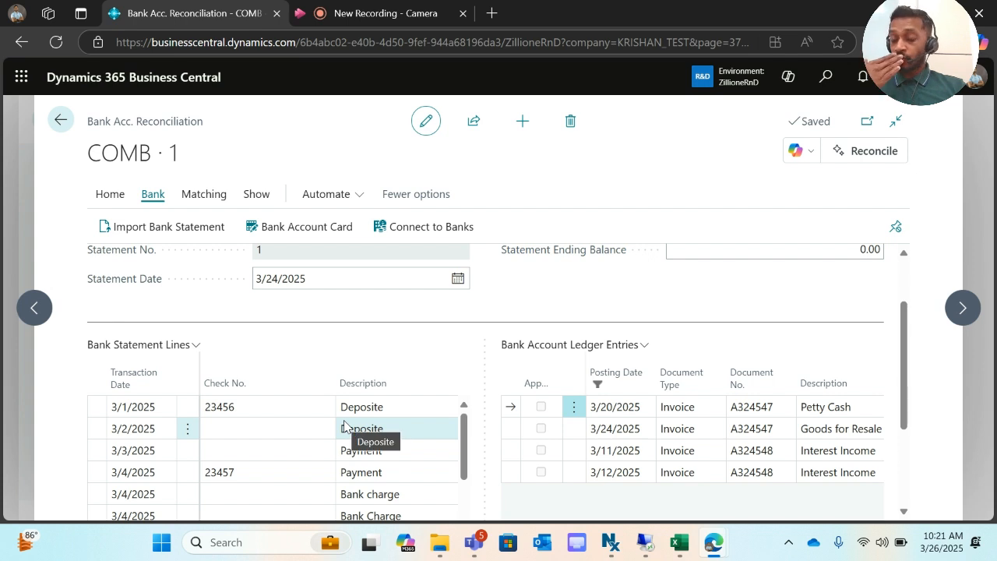
pyautogui.hscroll(2, 344, 425)
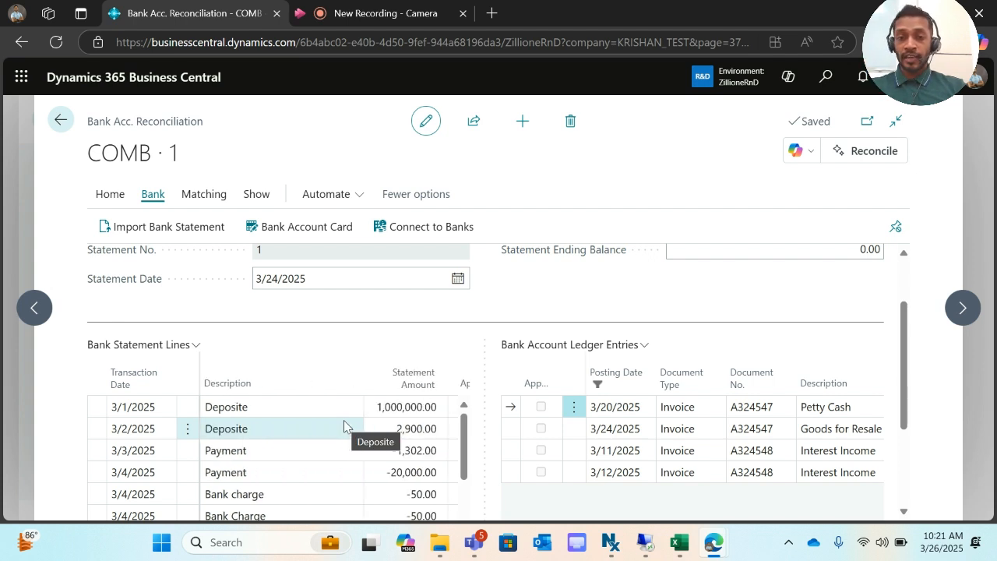
pyautogui.scroll(2, 343, 427)
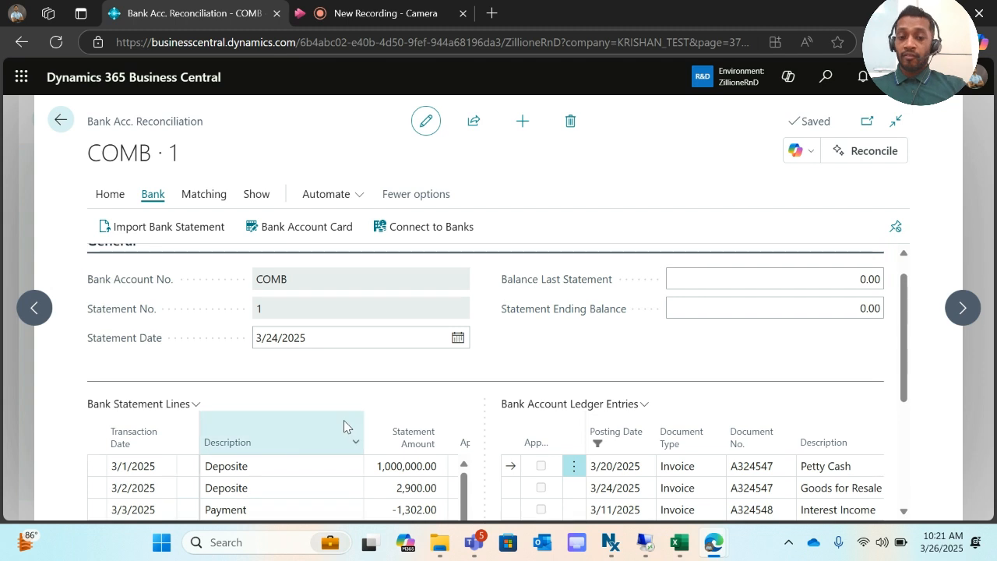
pyautogui.click(679, 542)
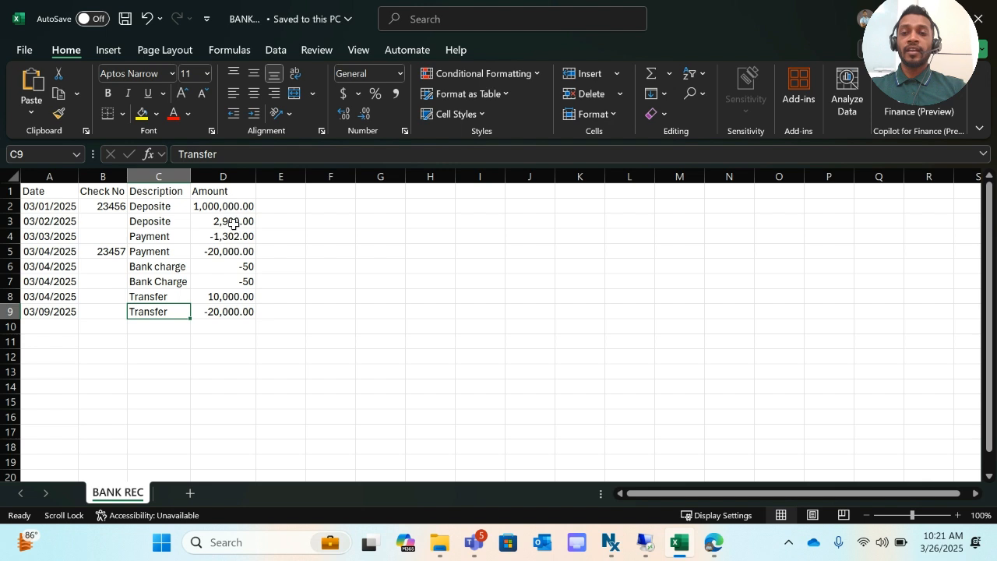
# - Enter the heading DR in cell E1 and CR in cell F1 of the BANK REC sheet
pyautogui.click(285, 190)
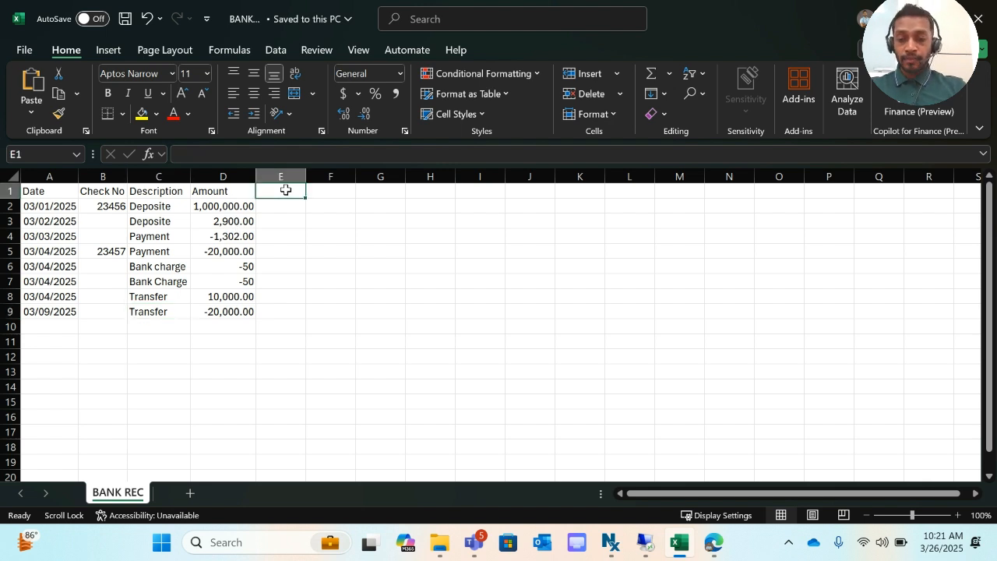
pyautogui.write('dr')
pyautogui.press('Tab')
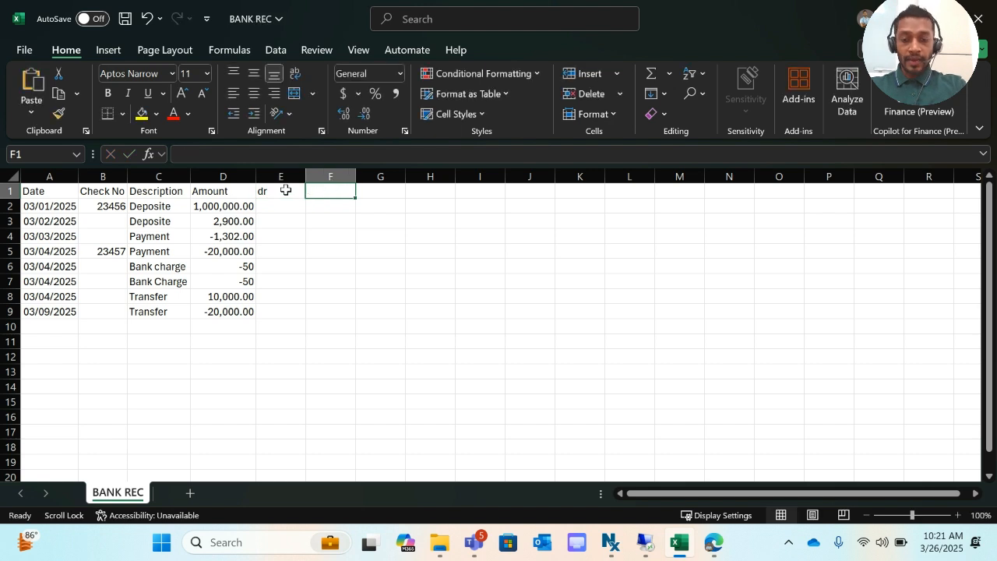
pyautogui.press('BackSpace')
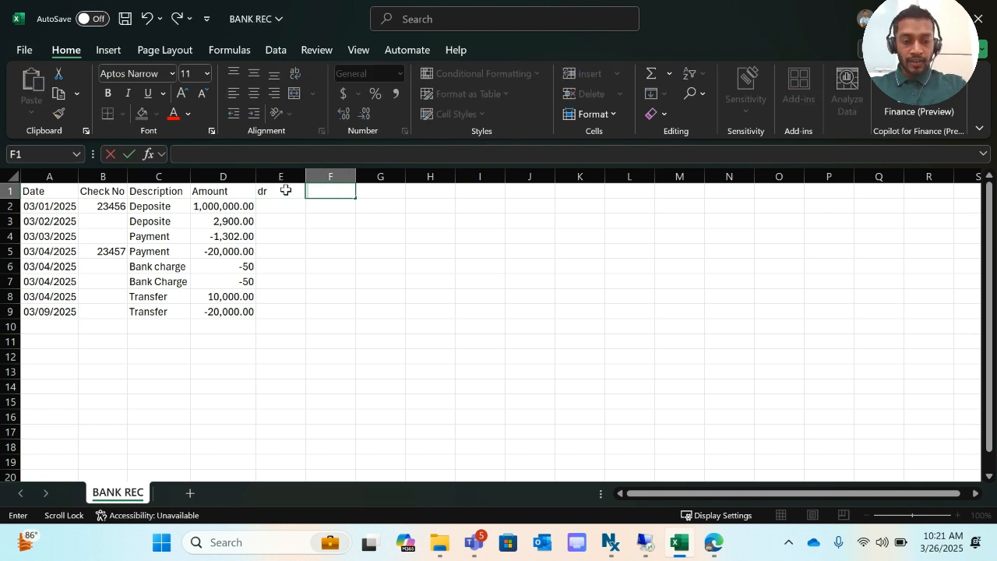
pyautogui.click(286, 190)
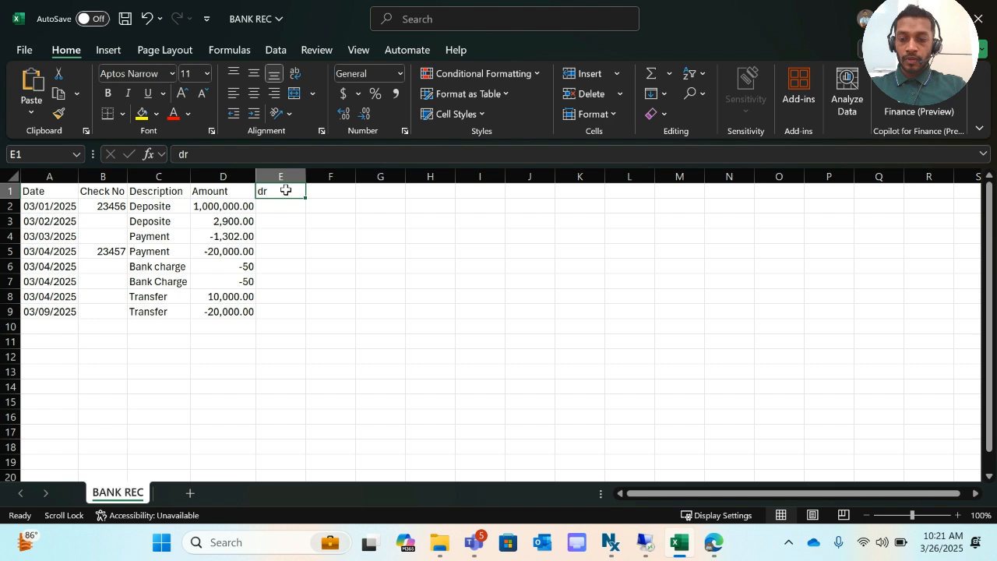
pyautogui.write('DR')
pyautogui.press('Tab')
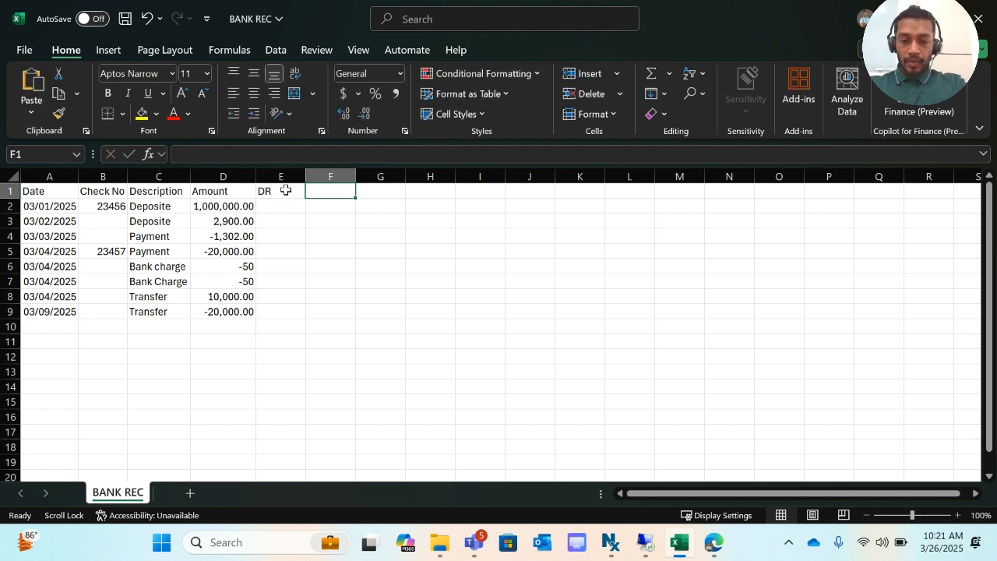
pyautogui.write('CR')
pyautogui.click(278, 201)
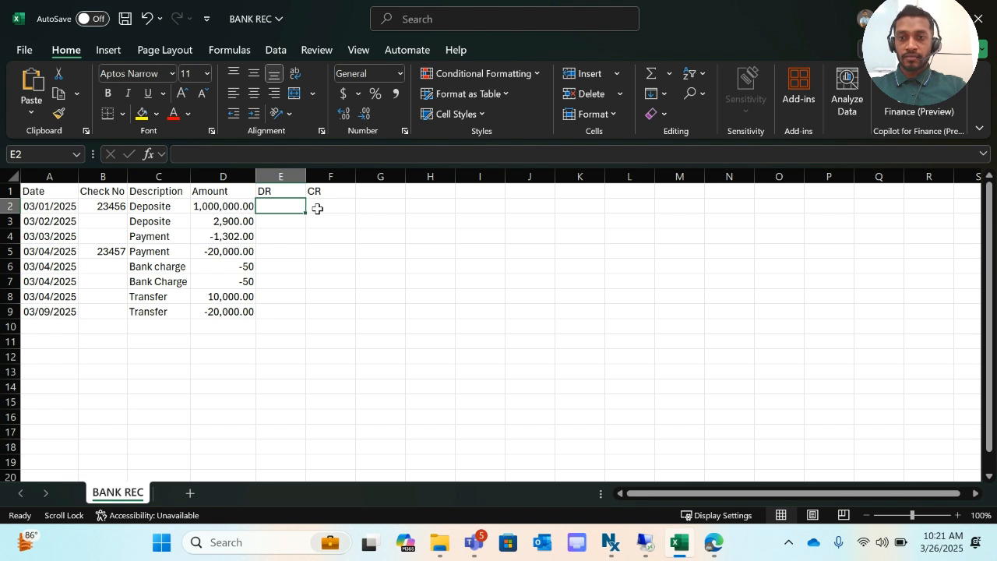
# - Copy the 1,000,000.00 and 2,900.00 deposits from D2:D3 into F2:F3 under CR
pyautogui.click(232, 204)
pyautogui.hotkey('ctrl', 'c')
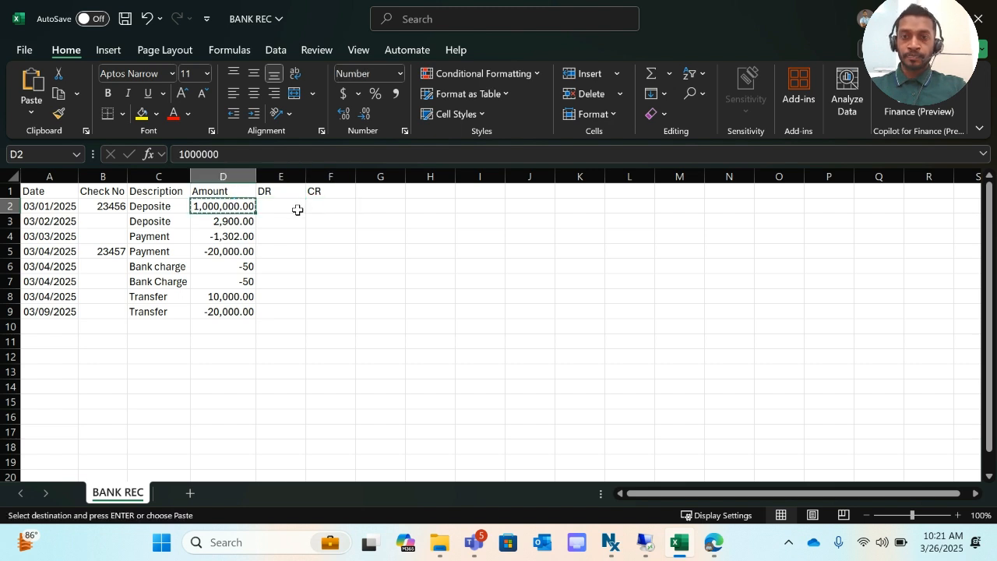
pyautogui.click(327, 204)
pyautogui.hotkey('ctrl', 'v')
pyautogui.click(240, 224)
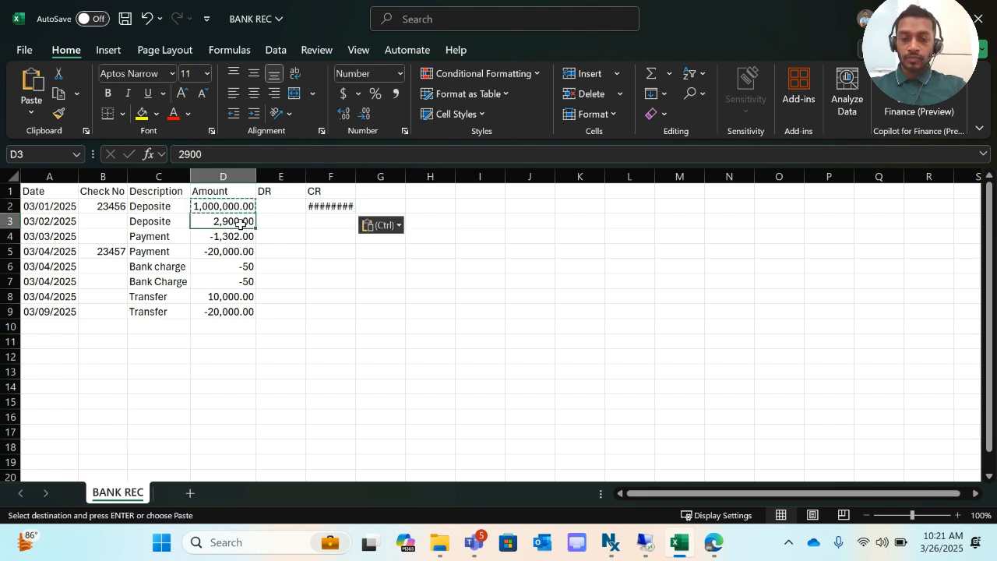
pyautogui.press('Escape')
pyautogui.hotkey('ctrl', 'c')
pyautogui.click(326, 222)
pyautogui.hotkey('ctrl', 'v')
pyautogui.moveTo(351, 184); pyautogui.dragTo(367, 184)
# - Copy the negative amounts D4:D7 into E4:E7 under DR and autofit column E
pyautogui.click(243, 234)
pyautogui.moveTo(244, 233); pyautogui.dragTo(245, 282)
pyautogui.hotkey('ctrl', 'c')
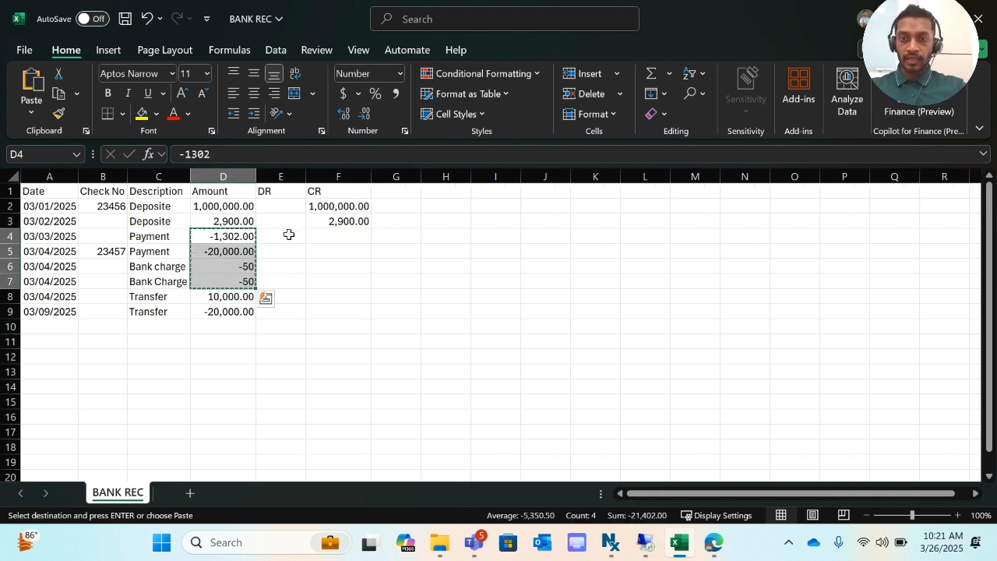
pyautogui.click(288, 233)
pyautogui.hotkey('ctrl', 'v')
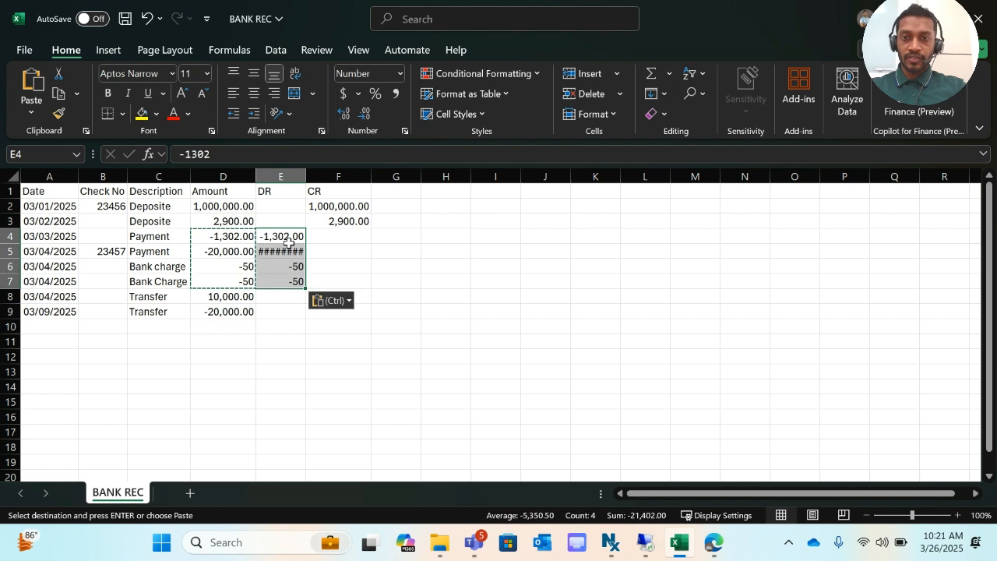
pyautogui.doubleClick(307, 174)
# - Check the CR and DR columns, including the -20,000.00 and -1,302.00 payments
pyautogui.click(236, 221)
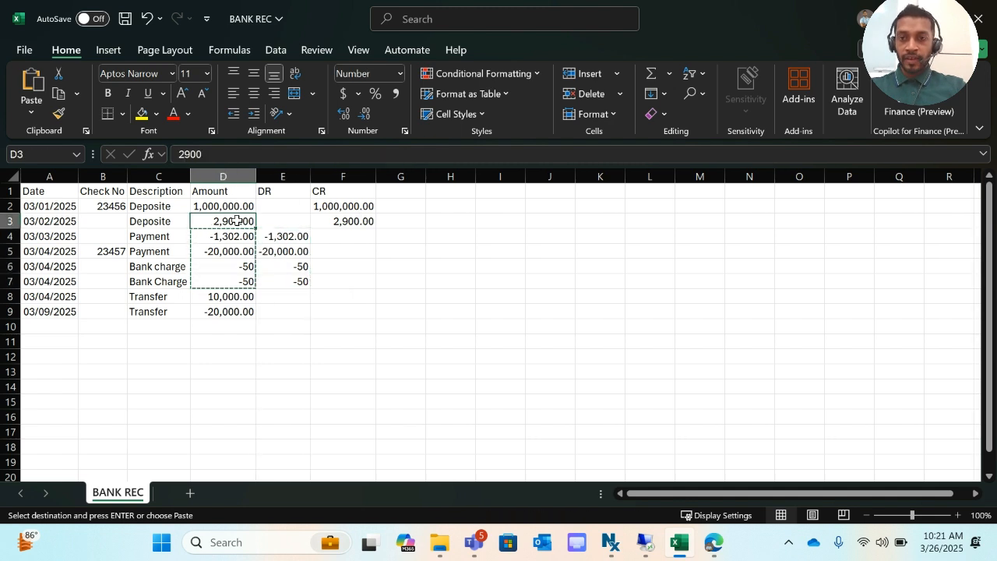
pyautogui.click(340, 192)
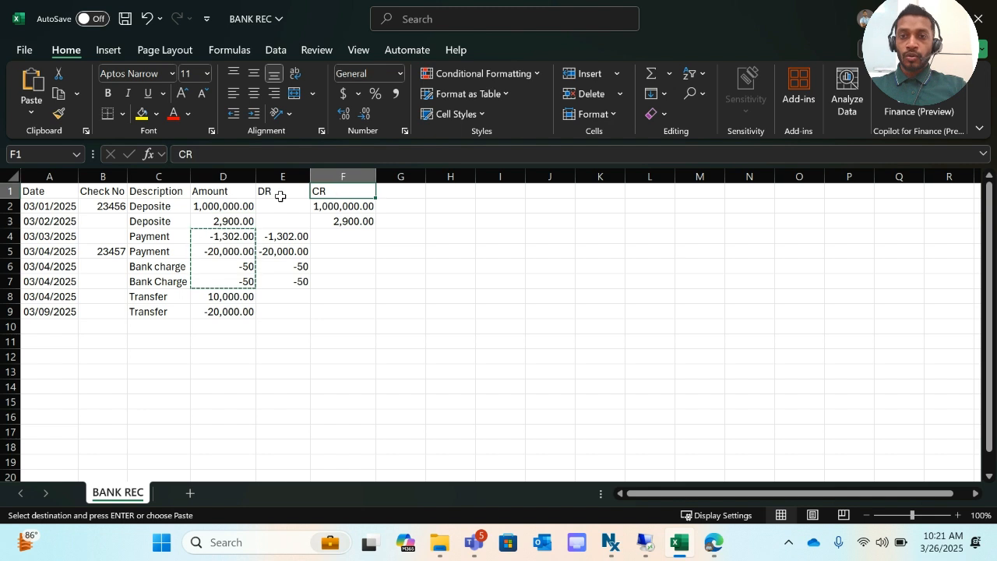
pyautogui.click(360, 179)
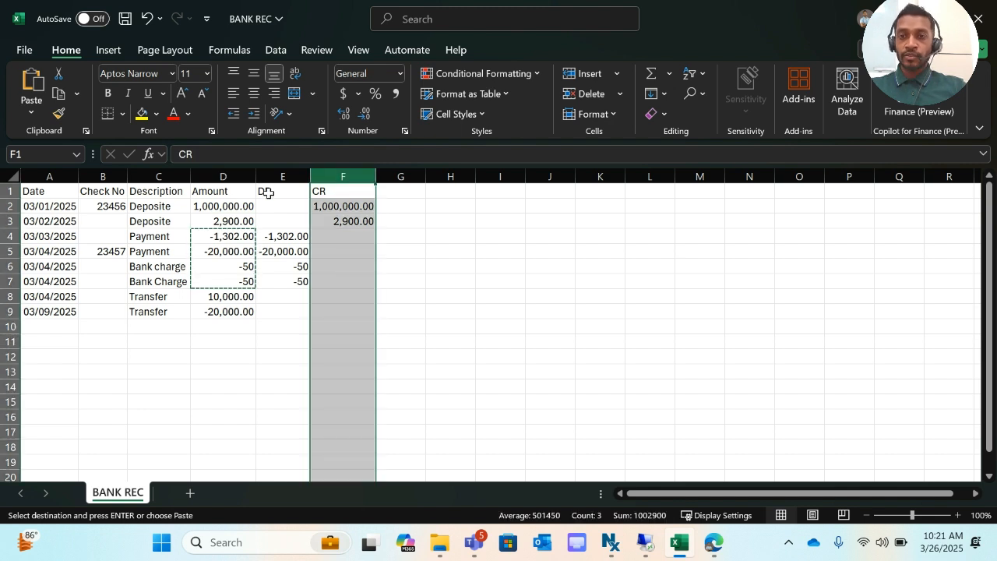
pyautogui.click(240, 203)
pyautogui.click(279, 176)
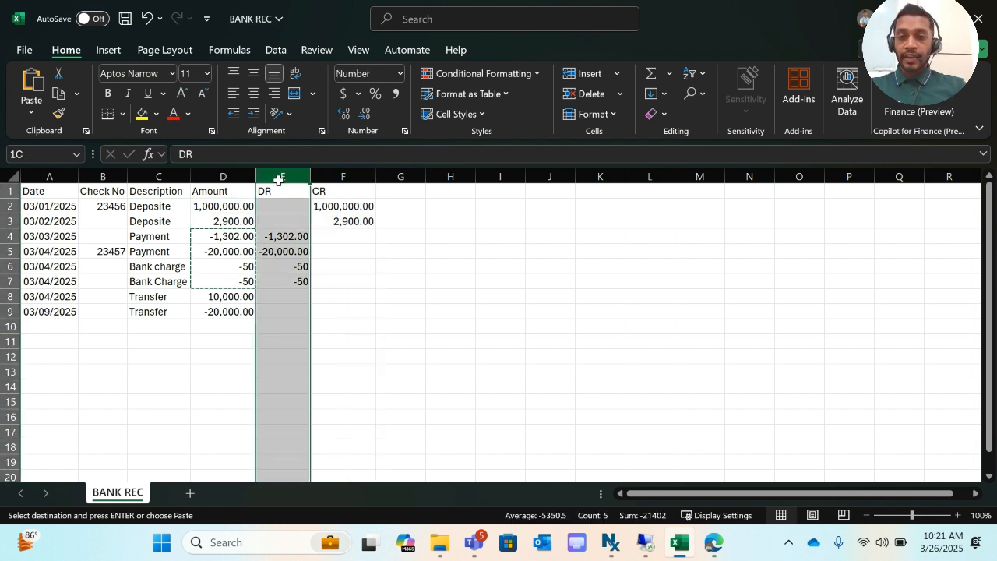
pyautogui.click(289, 245)
pyautogui.click(247, 237)
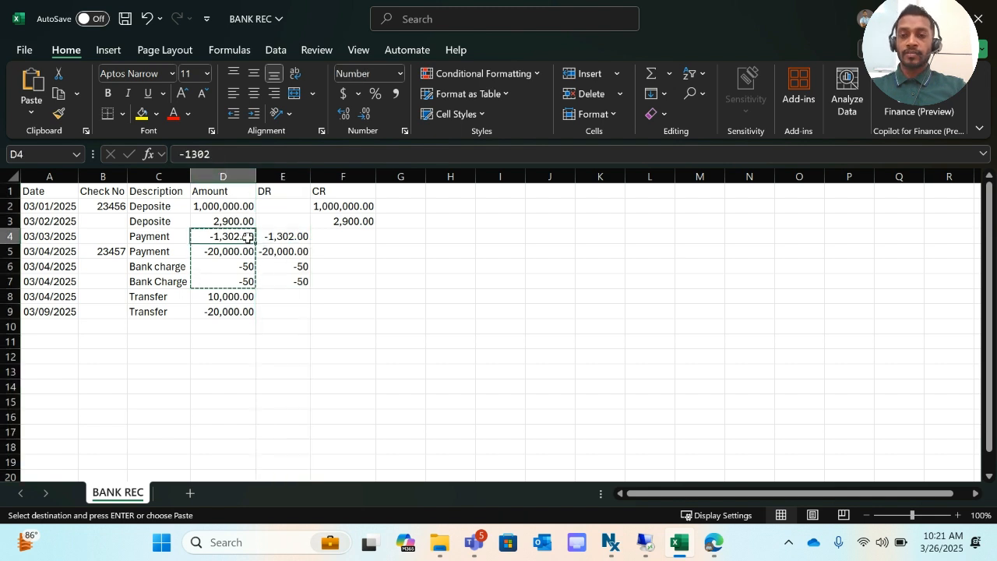
pyautogui.click(229, 206)
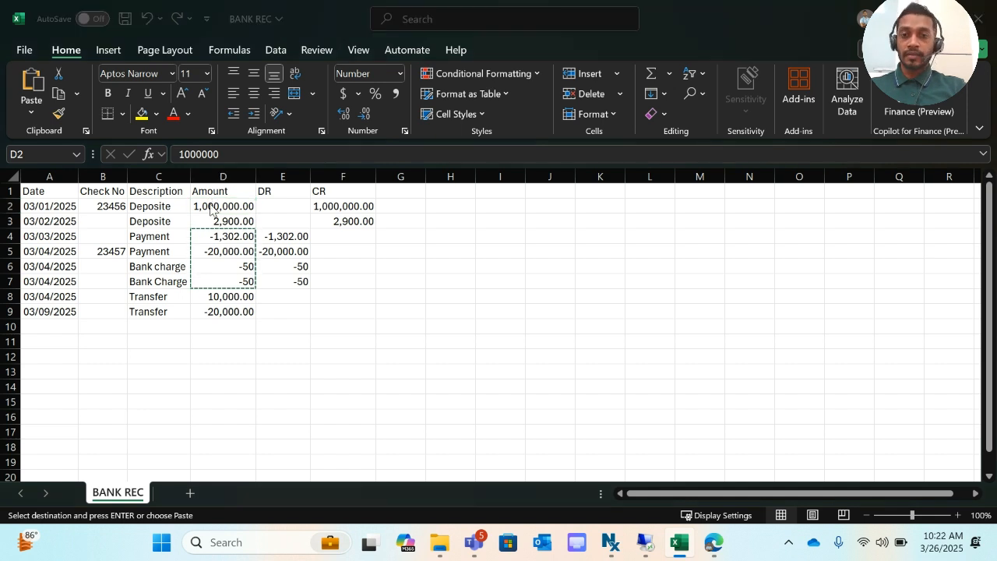
# - Cross-check the 2,900.00 statement amount in Business Central against the sheet's -50 bank charge
pyautogui.hotkey('alt', 'Tab')
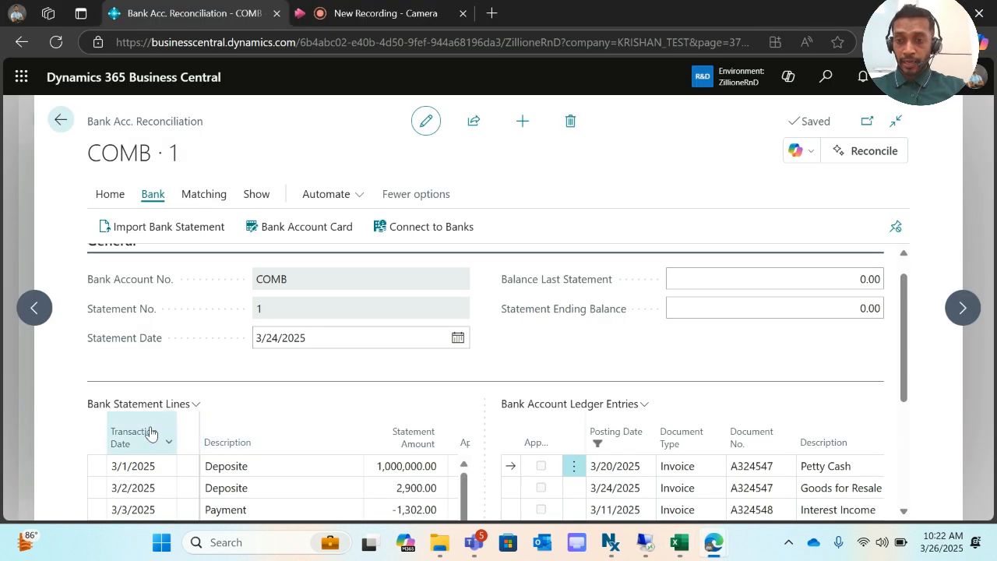
pyautogui.scroll(-1, 173, 445)
pyautogui.click(384, 455)
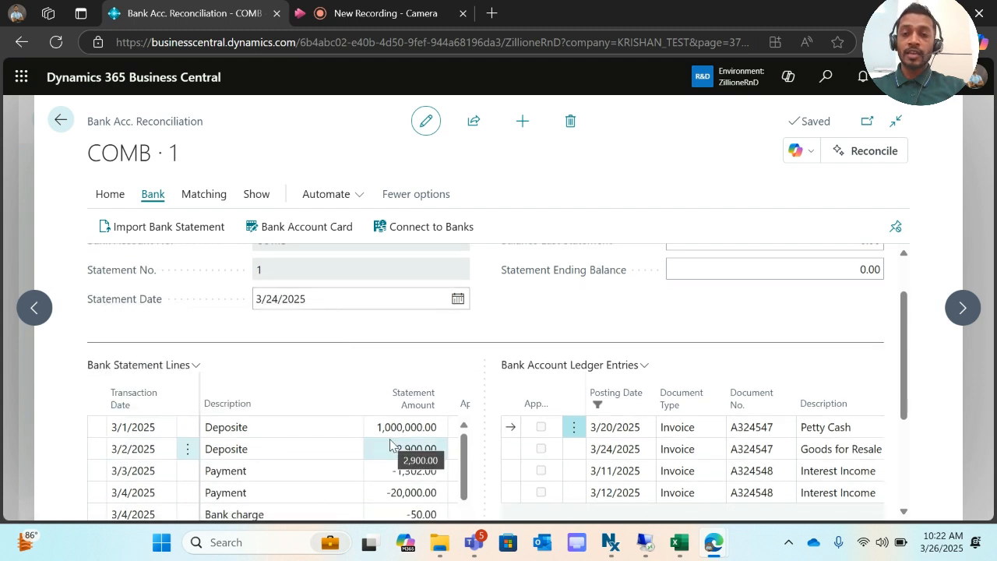
pyautogui.hotkey('alt', 'Tab')
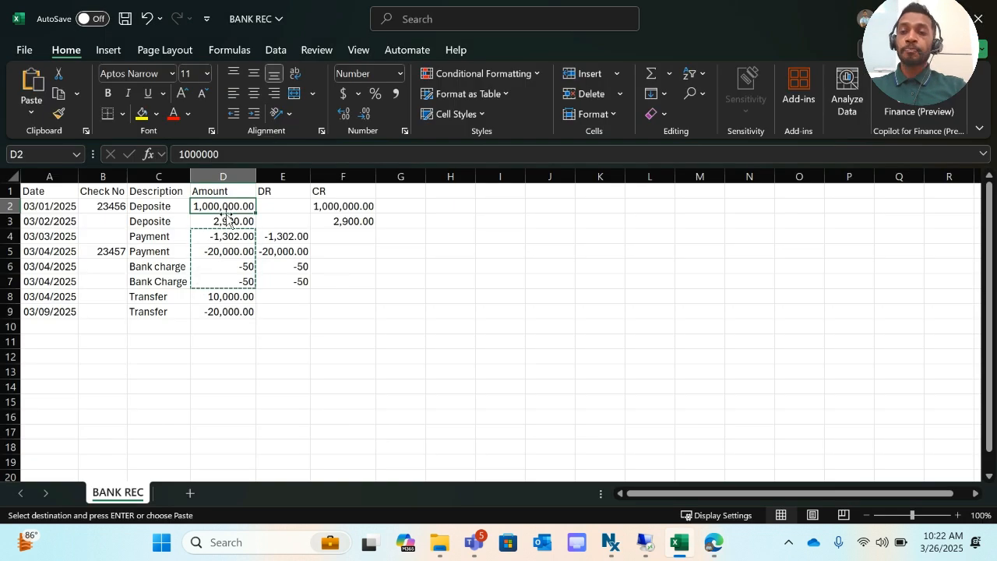
pyautogui.click(290, 266)
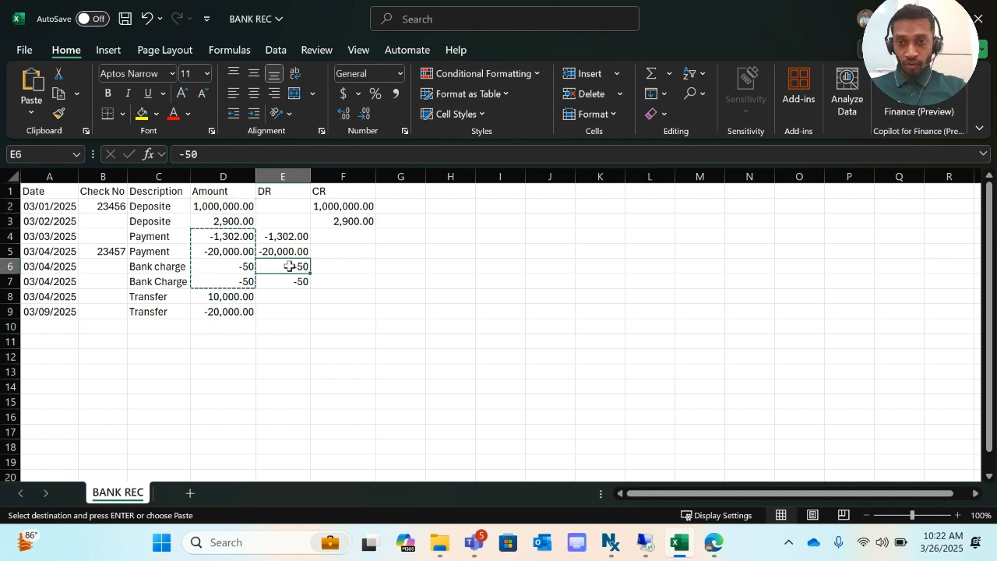
# - Clear the DR and CR columns E:F from the BANK REC sheet
pyautogui.click(268, 246)
pyautogui.click(272, 235)
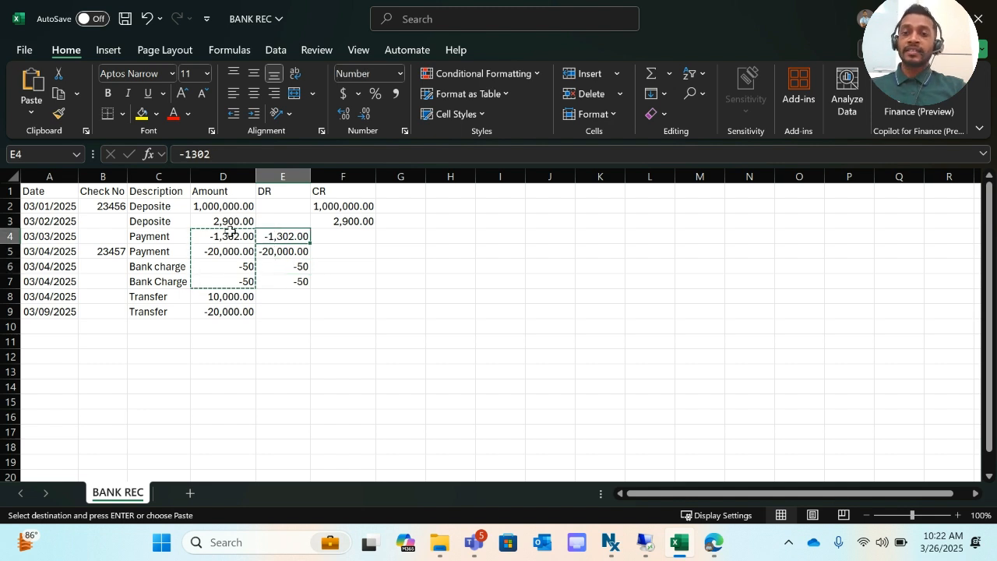
pyautogui.moveTo(285, 178); pyautogui.dragTo(346, 183)
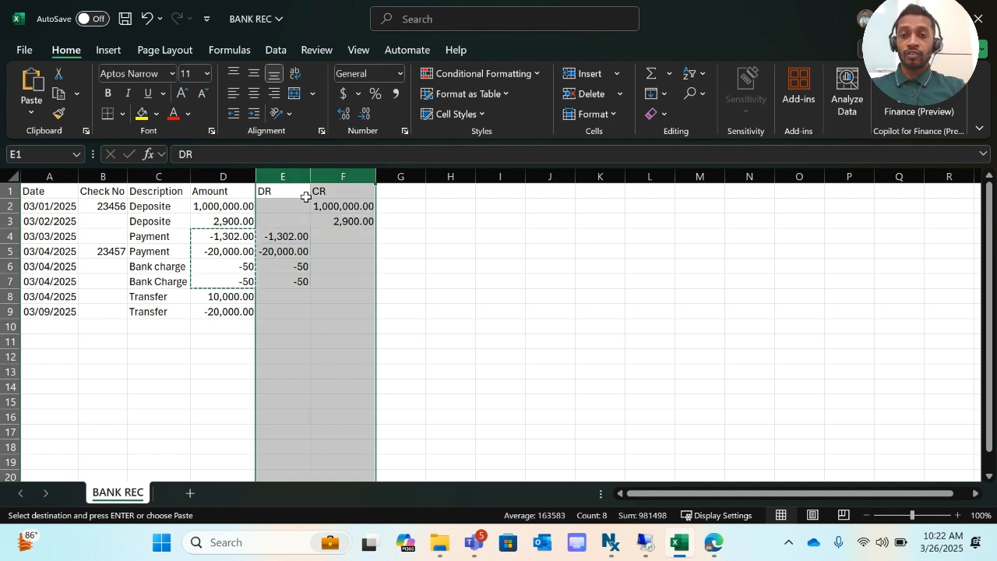
pyautogui.press('Delete')
# - Save the workbook and return to the COMB bank reconciliation in Edge
pyautogui.hotkey('ctrl', 's')
pyautogui.click(714, 543)
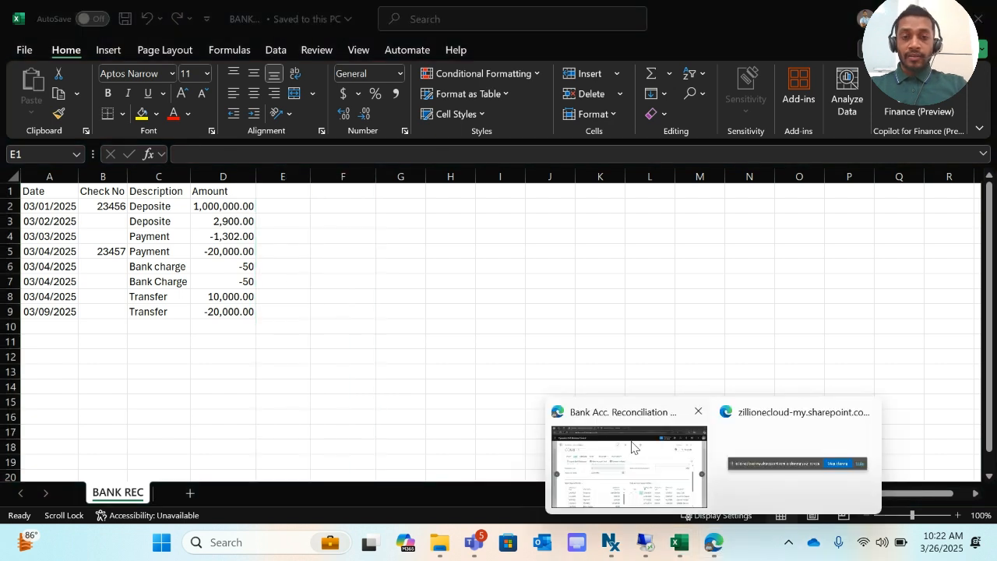
pyautogui.click(662, 468)
pyautogui.scroll(-3, 332, 437)
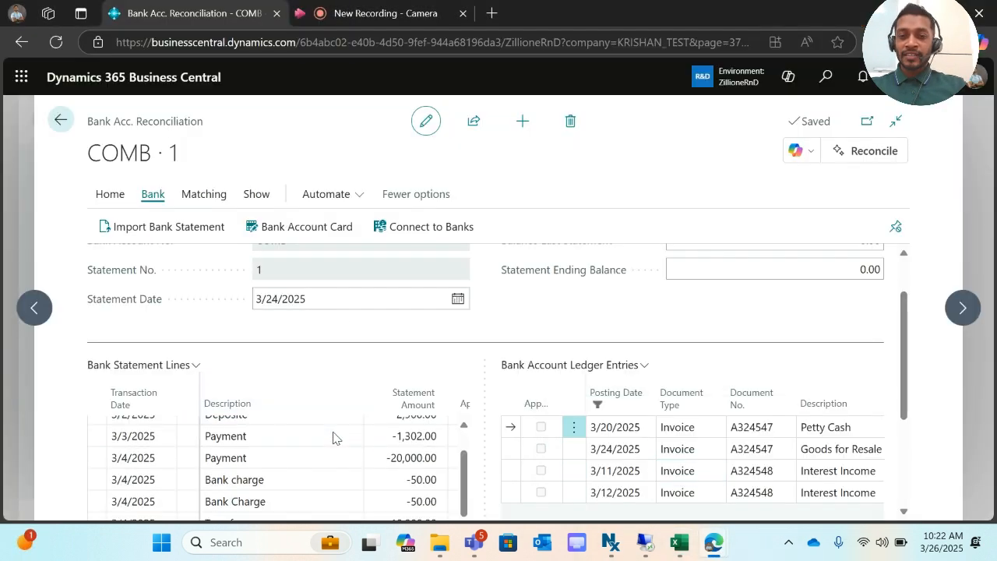
pyautogui.scroll(3, 333, 438)
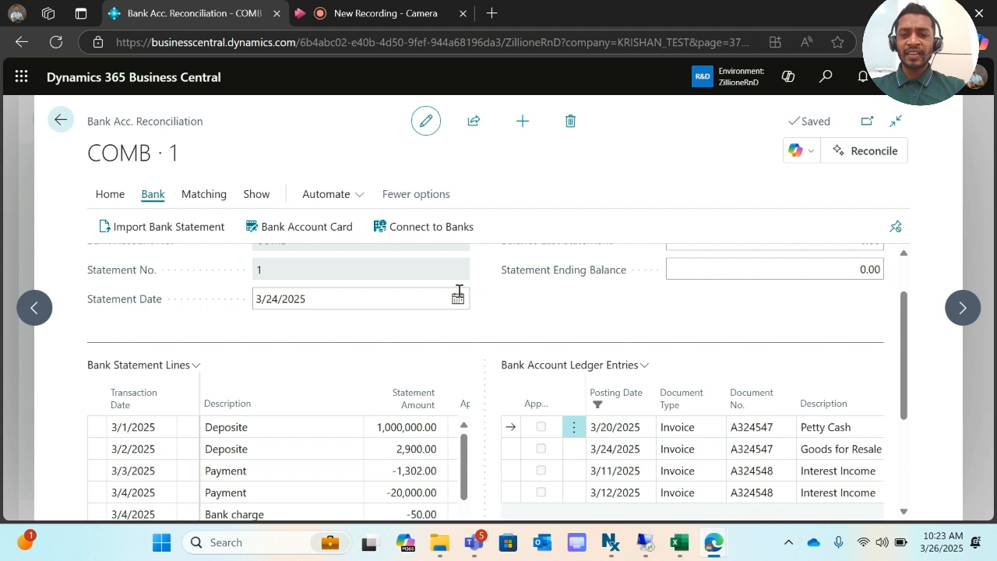
pyautogui.scroll(-2, 338, 428)
pyautogui.scroll(3, 361, 505)
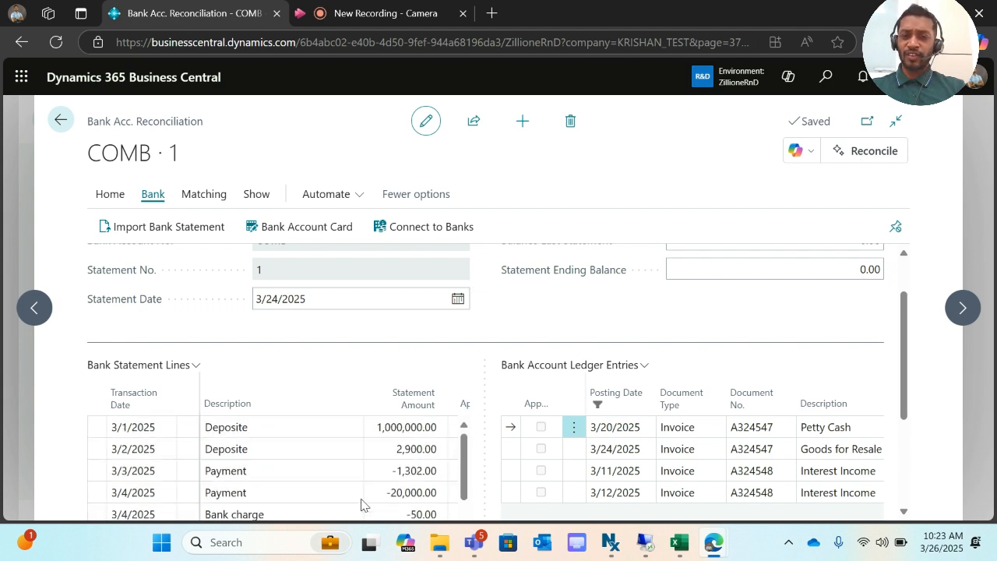
pyautogui.scroll(-2, 701, 373)
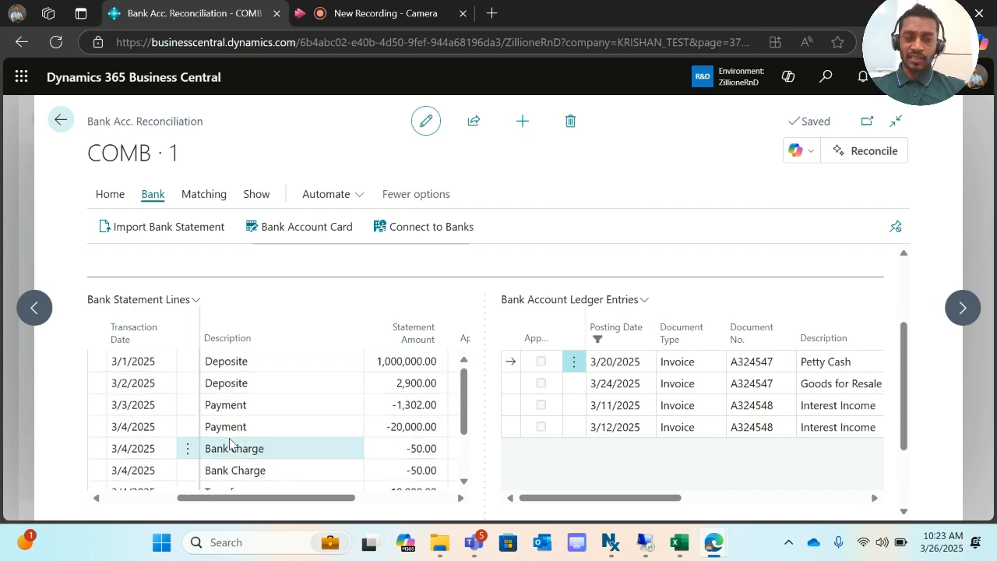
# - Scroll the statement lines to check numbers 23456 and 23457, leaving the 3/1/2025 date unchanged
pyautogui.hscroll(-5, 229, 439)
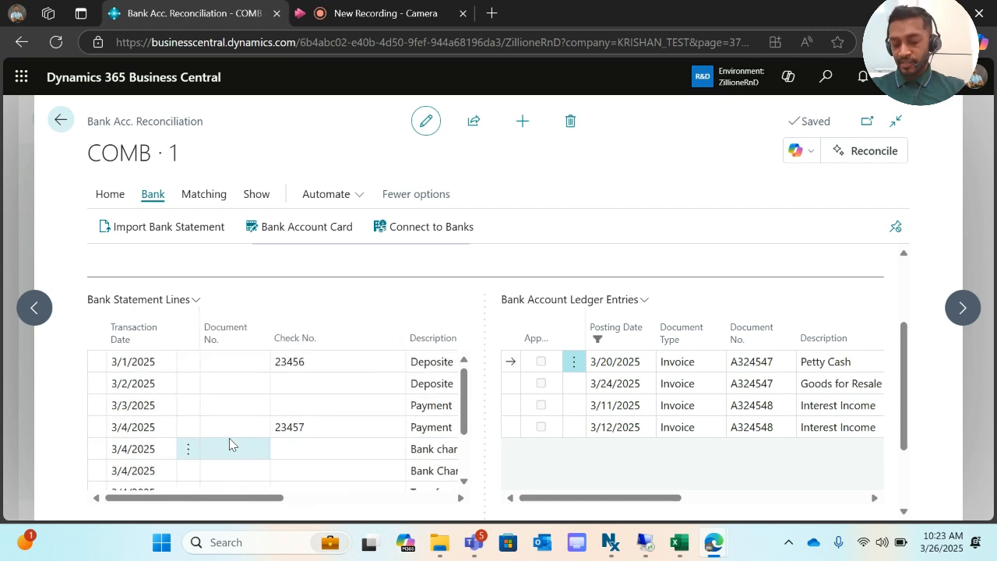
pyautogui.hscroll(4, 229, 438)
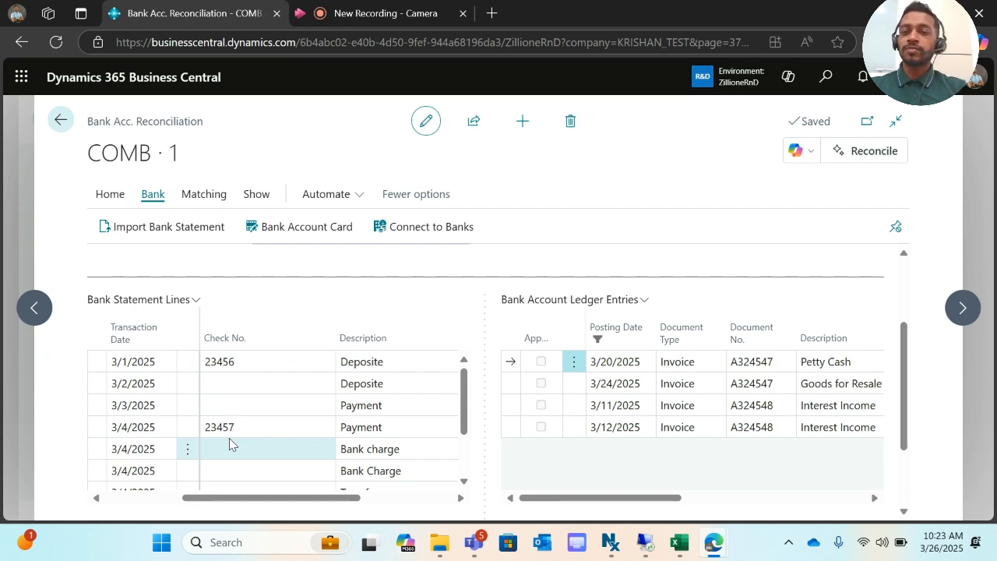
pyautogui.click(154, 366)
pyautogui.click(156, 365)
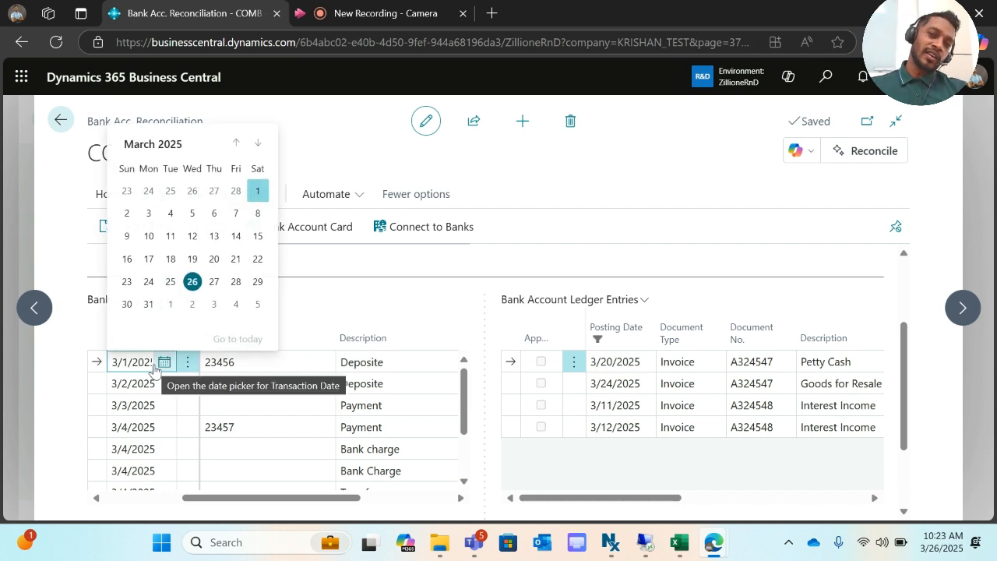
pyautogui.click(650, 179)
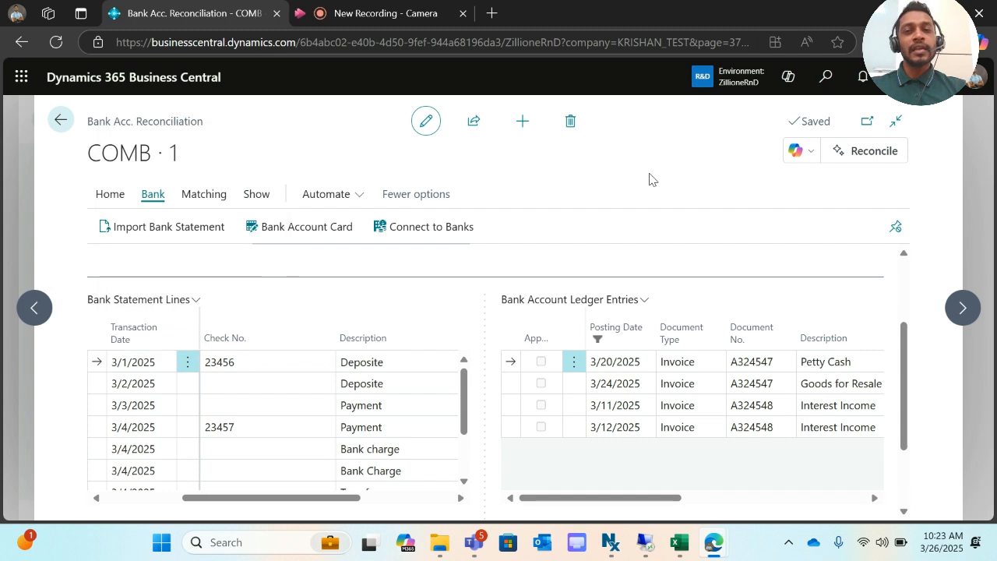